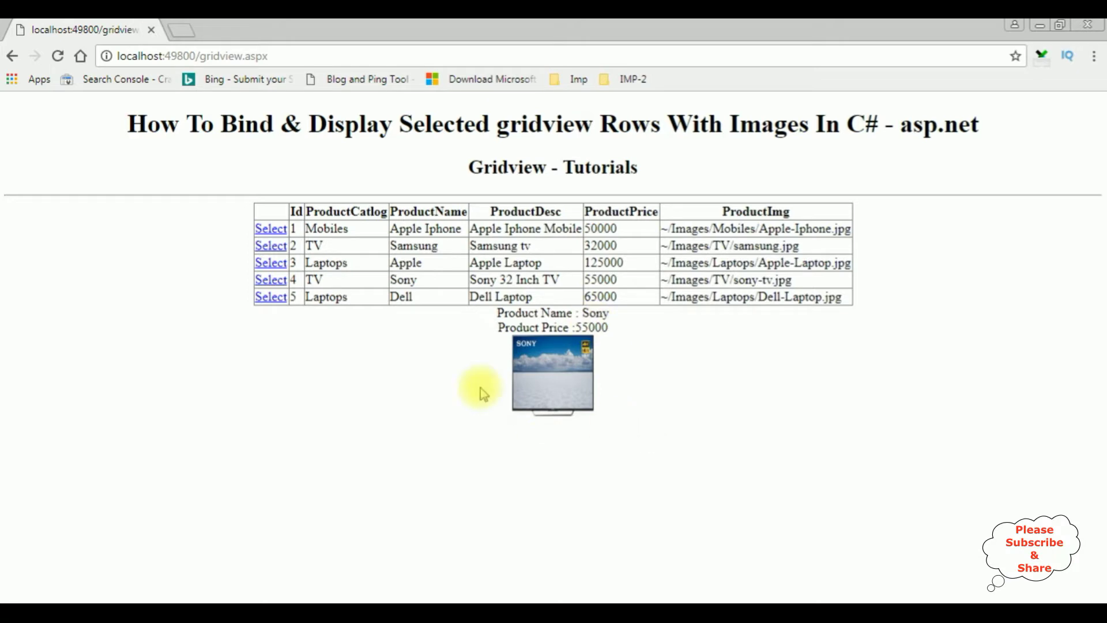
Step: In Chrome, select the Apple Iphone row, then the Dell row, to show their name, price and image
{"action": "double_click", "coordinate": [597, 279]}
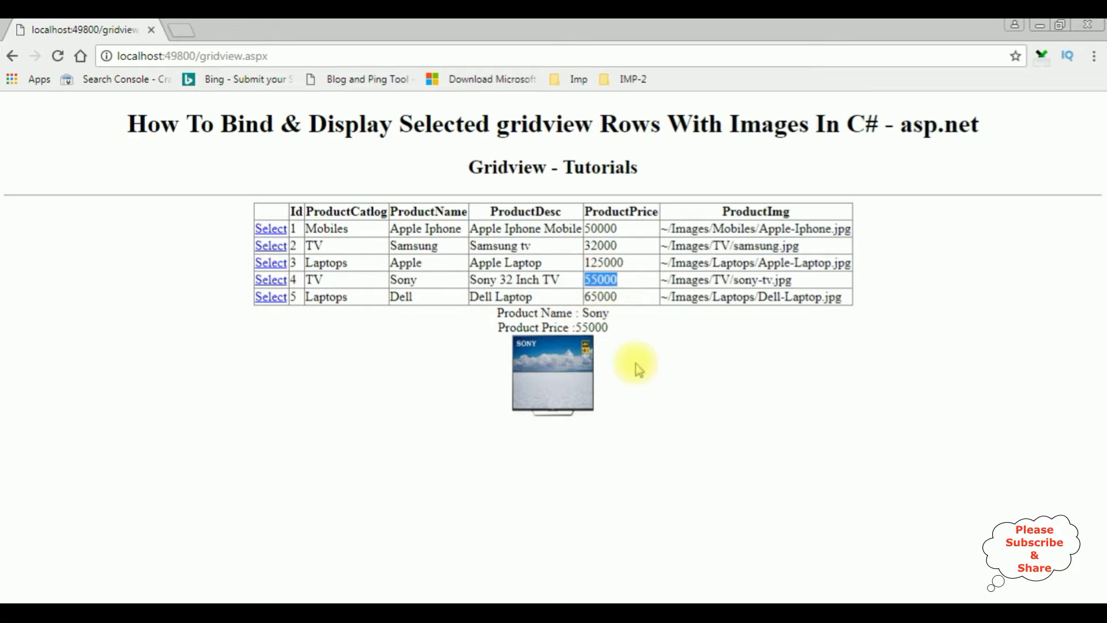
{"action": "left_click", "coordinate": [642, 372]}
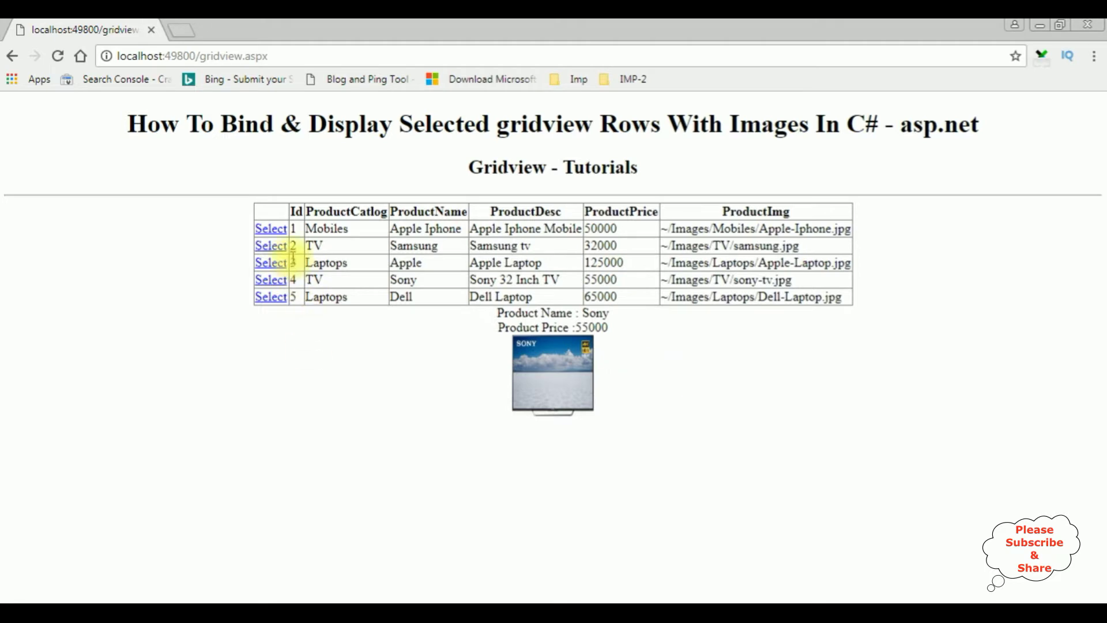
{"action": "left_click", "coordinate": [268, 232]}
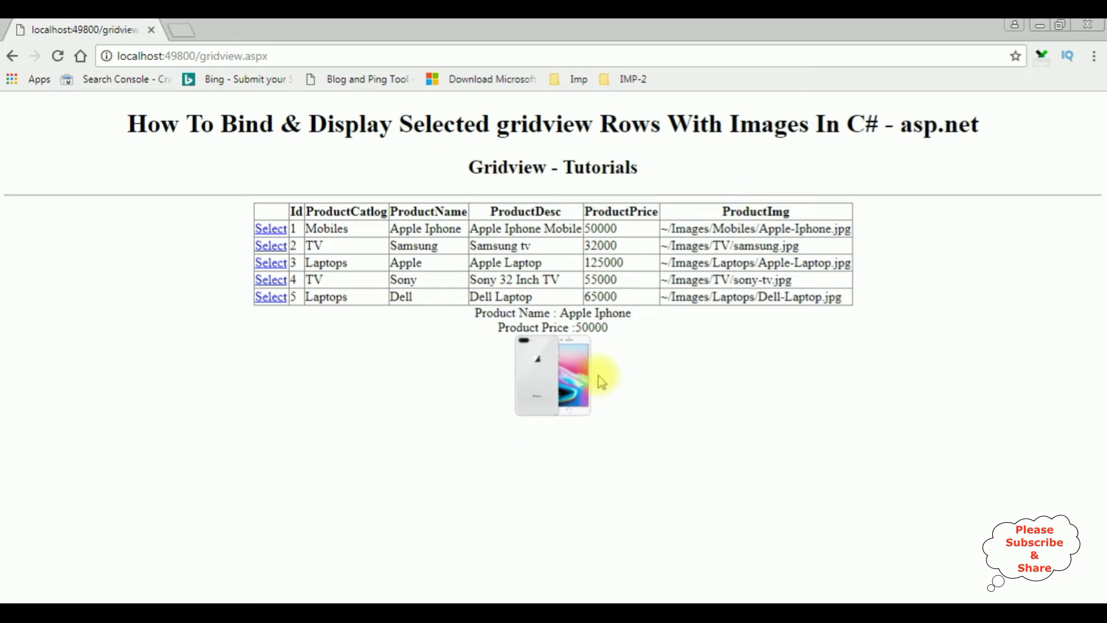
{"action": "left_click", "coordinate": [263, 296]}
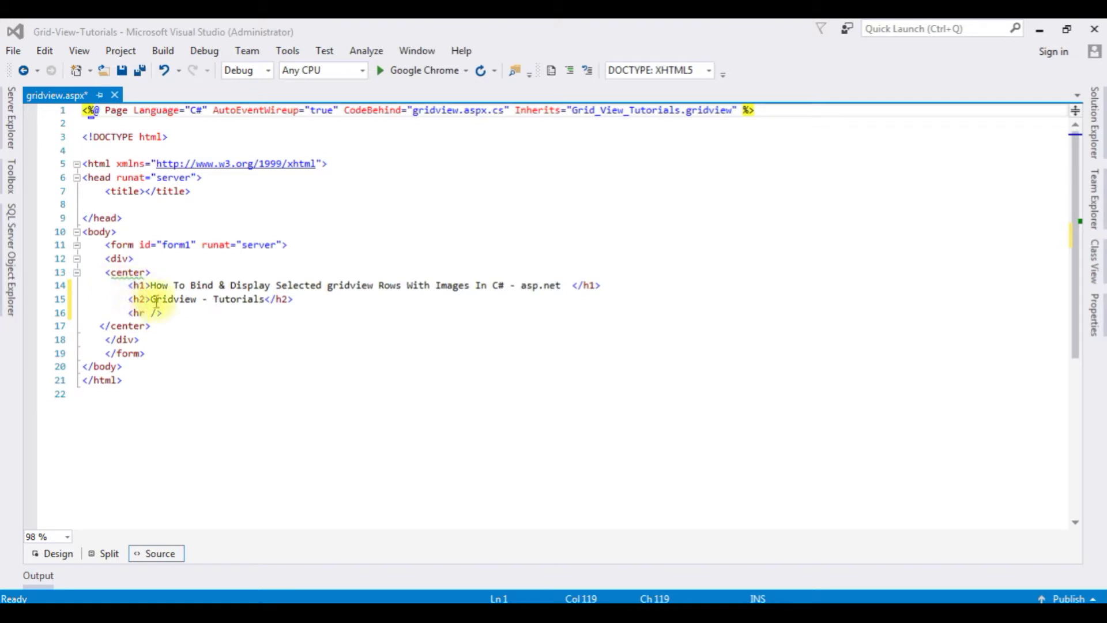
Step: Insert a GridView control from the Toolbox's Data group on a new line after <hr />
{"action": "left_click", "coordinate": [166, 316]}
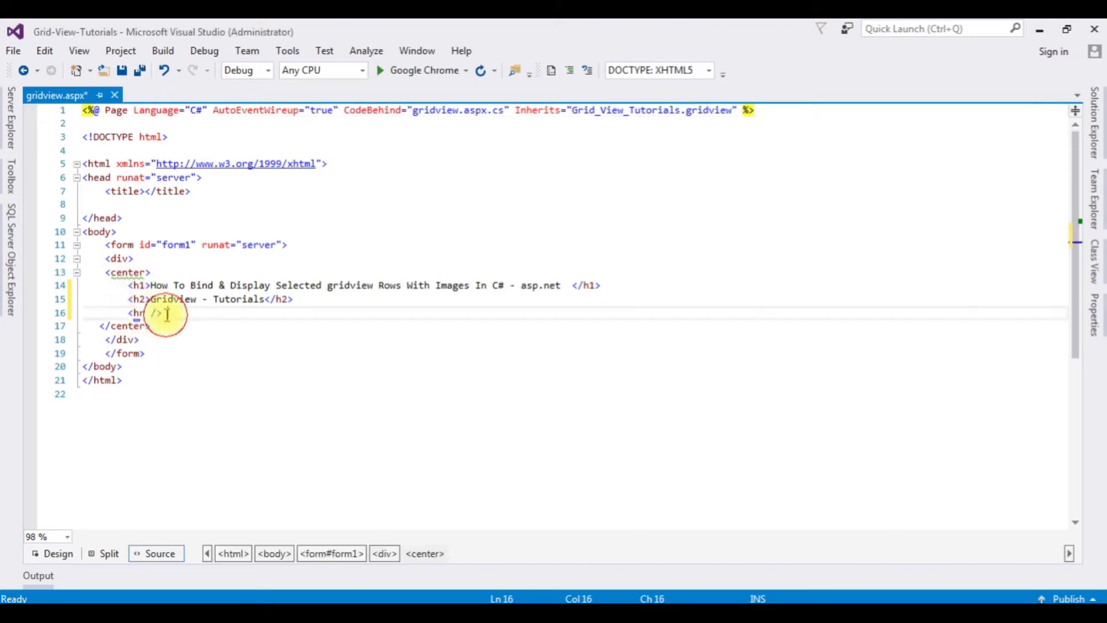
{"action": "key", "text": "Return"}
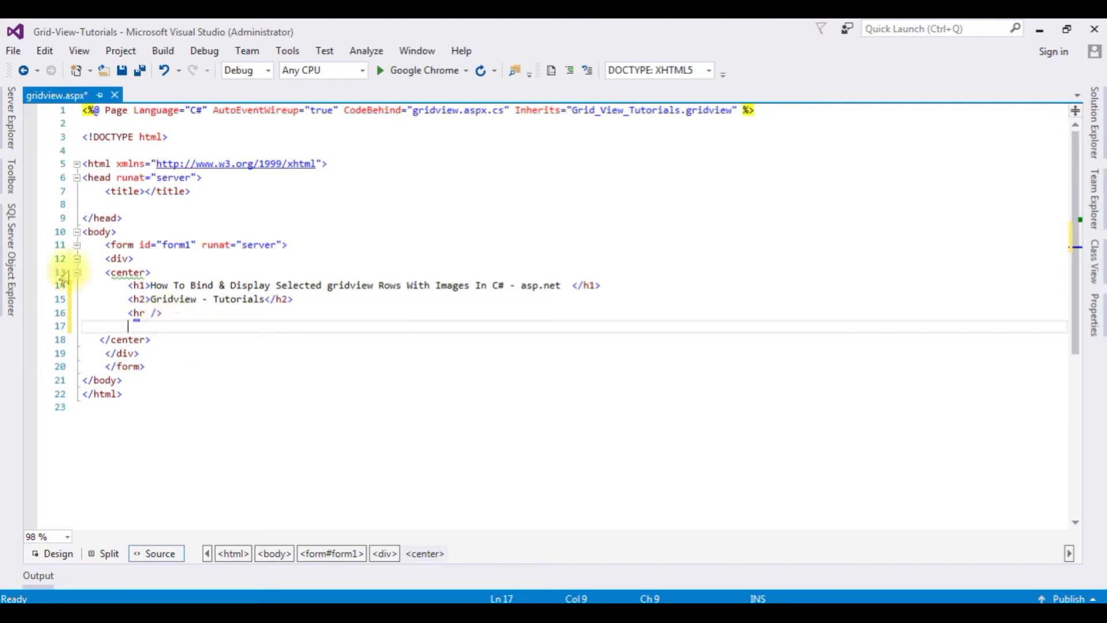
{"action": "left_click", "coordinate": [13, 177]}
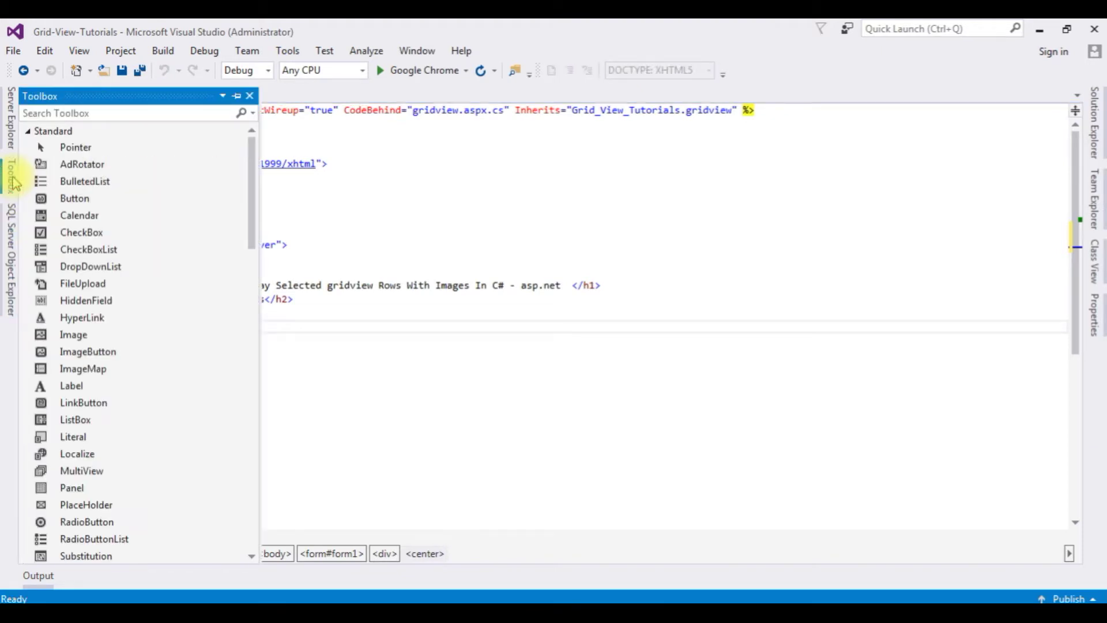
{"action": "left_click_drag", "start_coordinate": [254, 214], "coordinate": [249, 334]}
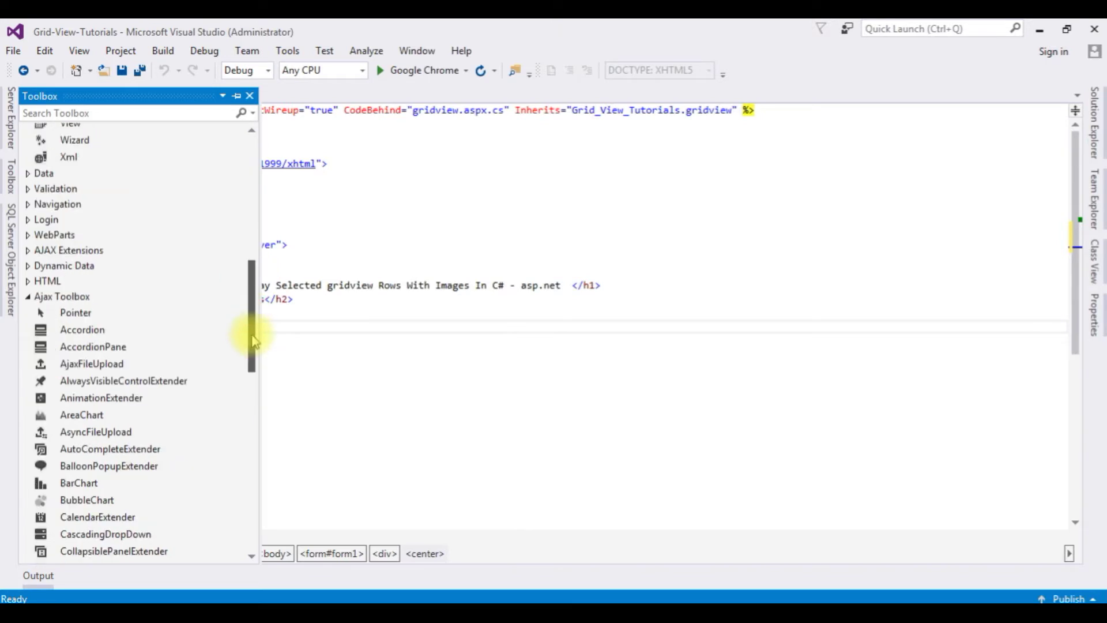
{"action": "left_click", "coordinate": [29, 175]}
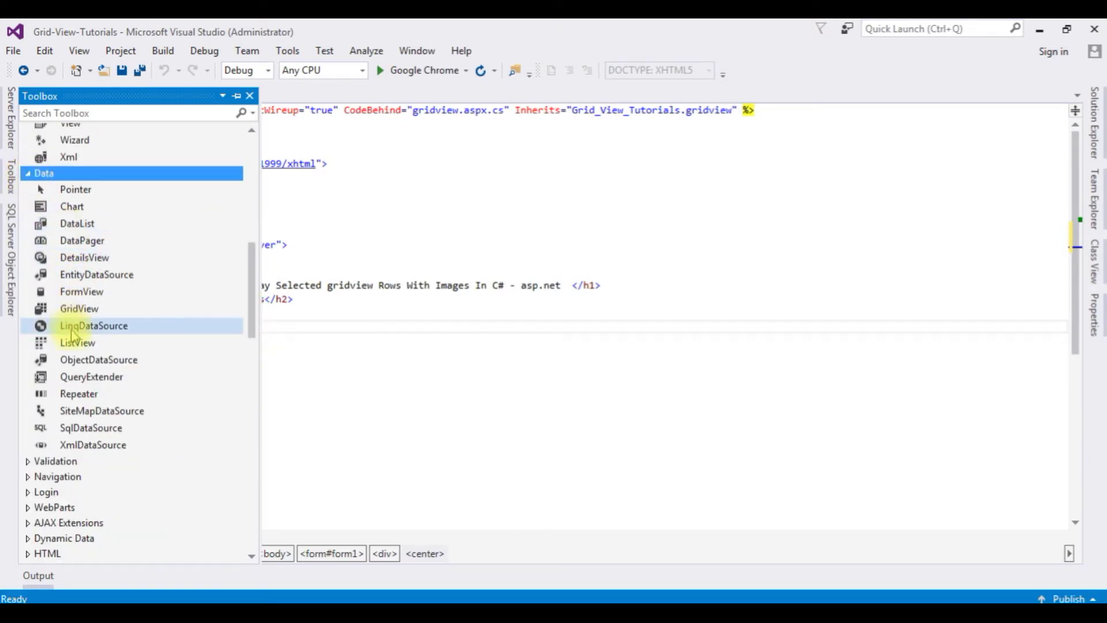
{"action": "left_click", "coordinate": [78, 311]}
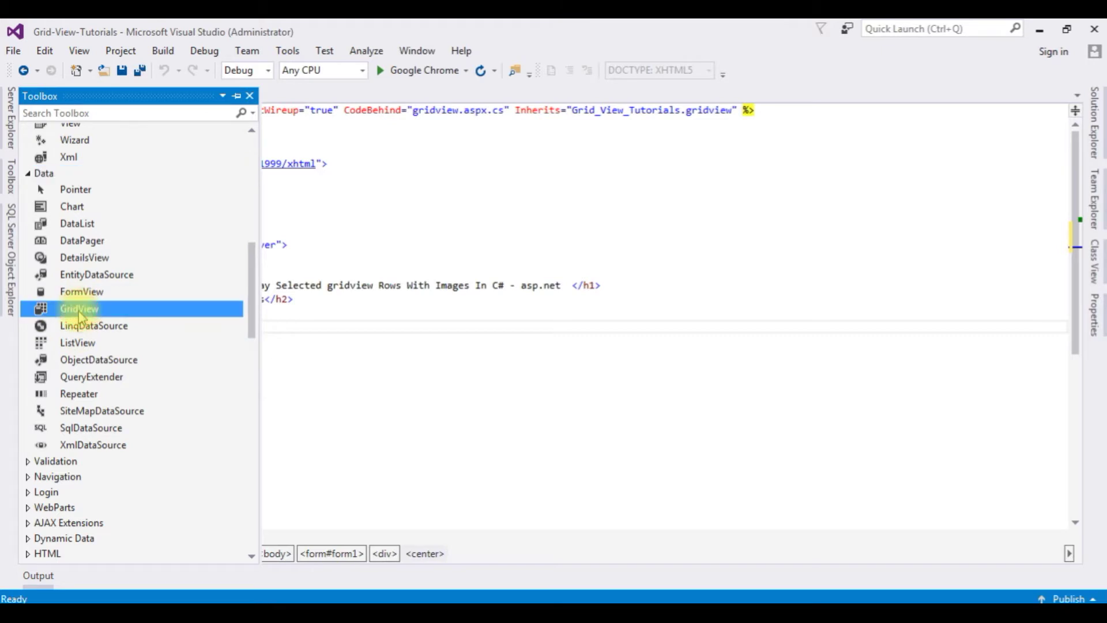
{"action": "key", "text": "Return"}
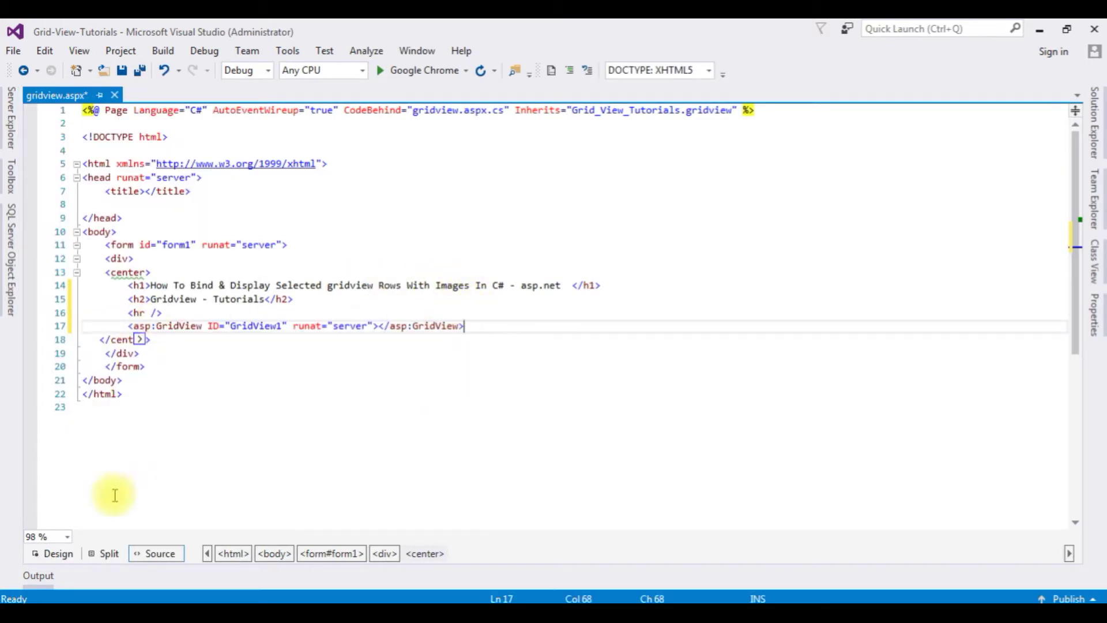
{"action": "left_click", "coordinate": [52, 555]}
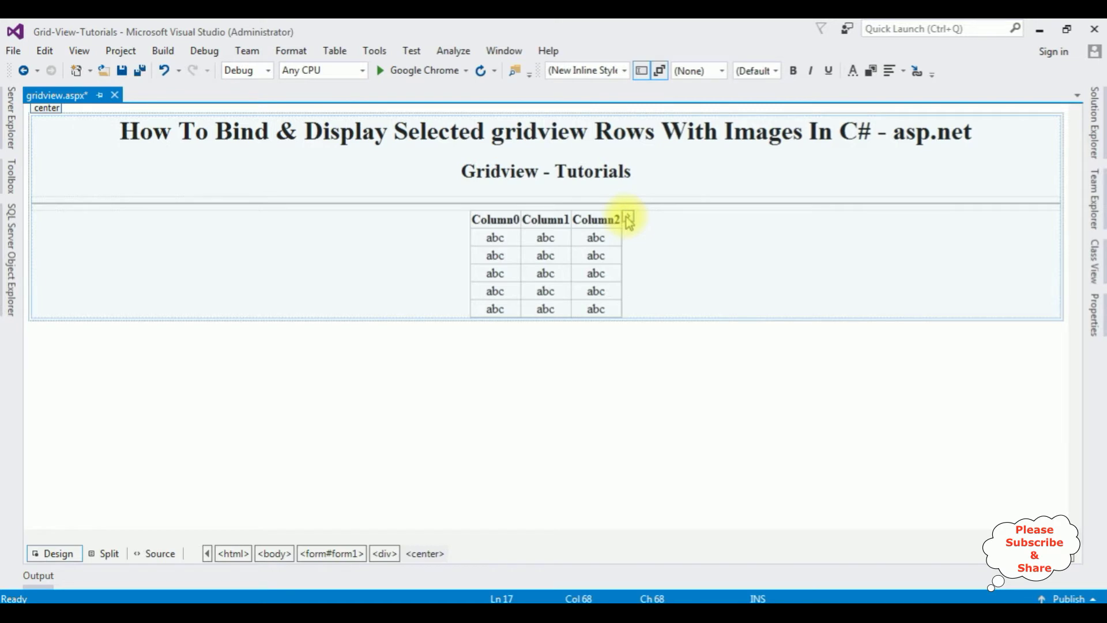
Step: Create a new SQL Database data source for GridView1 from its Tasks smart tag
{"action": "left_click", "coordinate": [628, 219]}
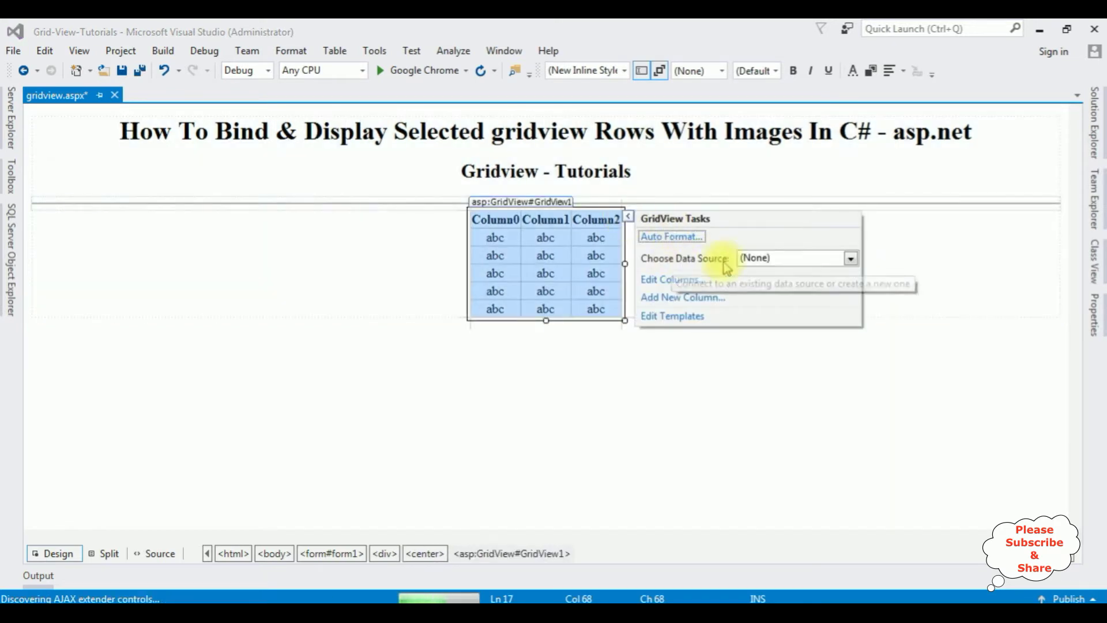
{"action": "left_click", "coordinate": [851, 259]}
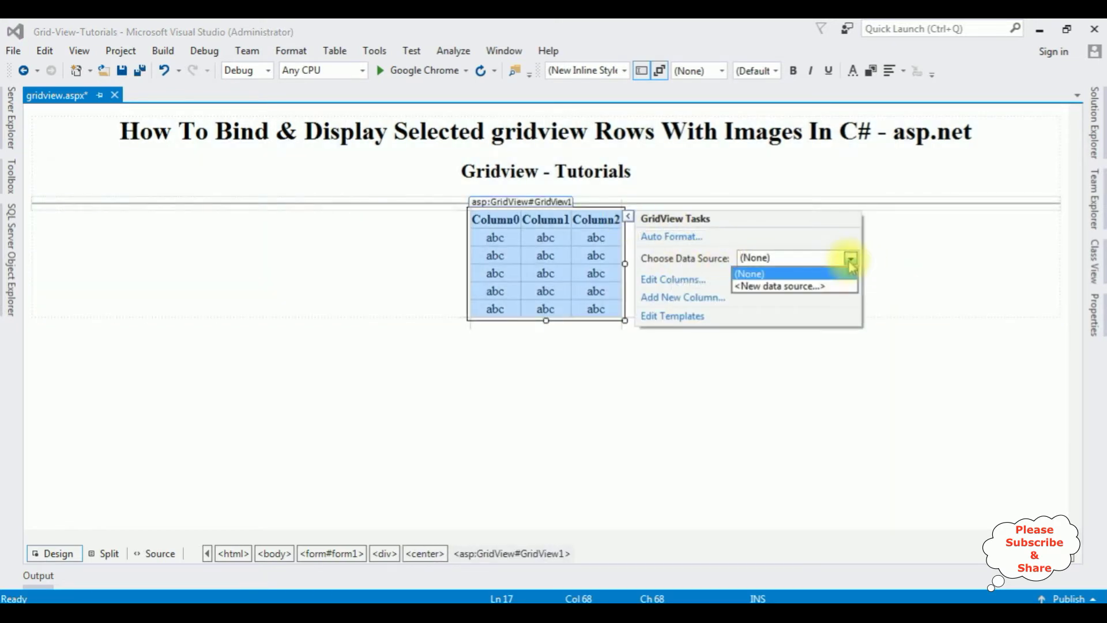
{"action": "left_click", "coordinate": [802, 287]}
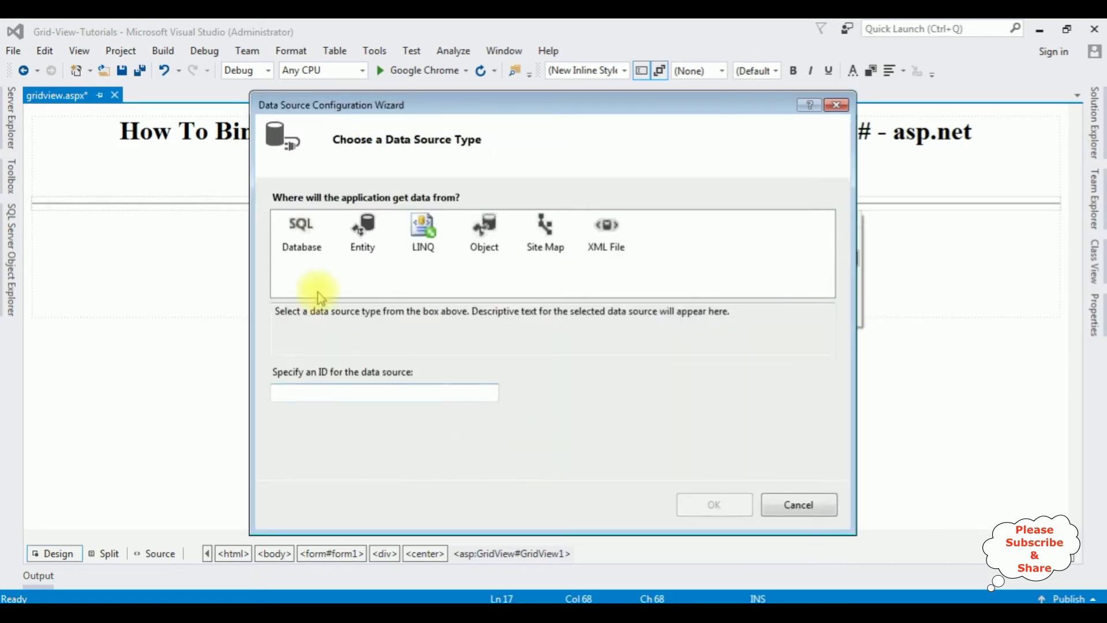
{"action": "left_click", "coordinate": [294, 231]}
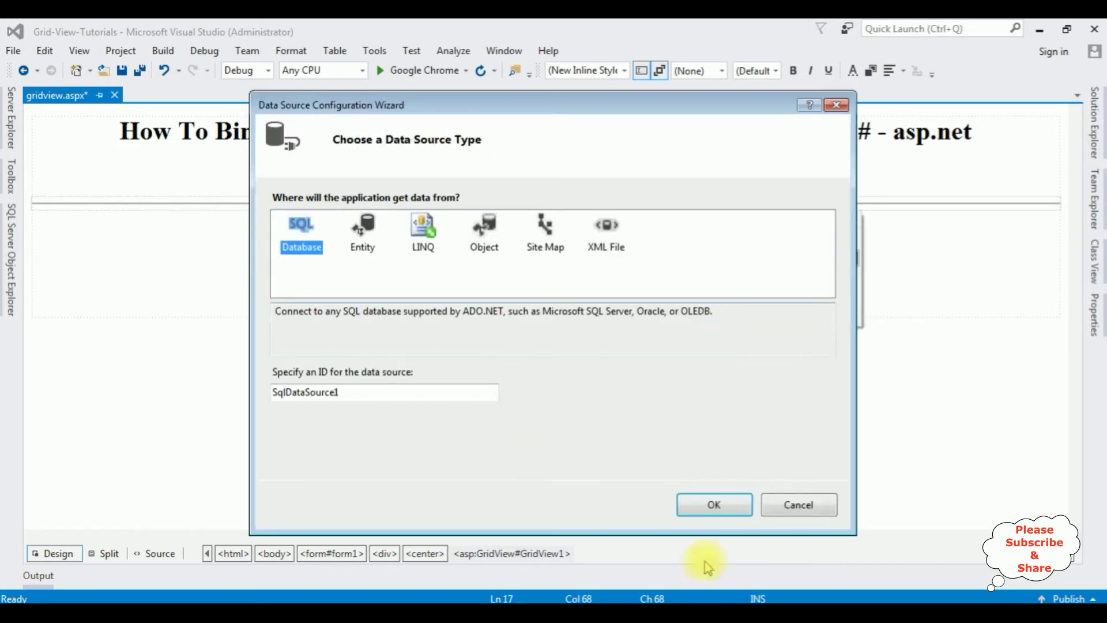
{"action": "left_click", "coordinate": [714, 504]}
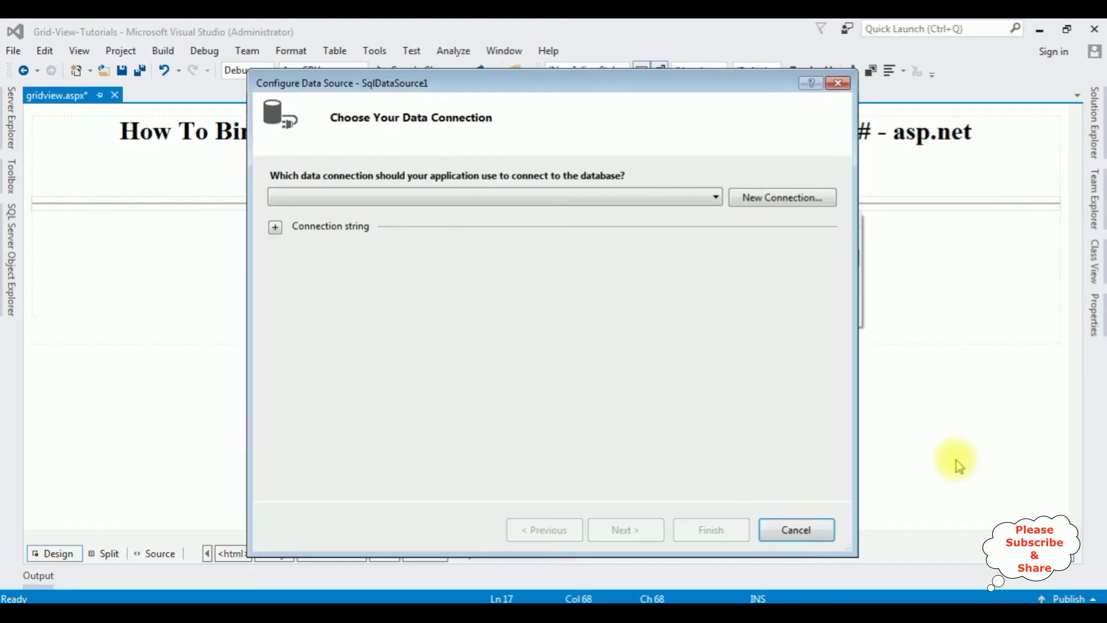
Step: Create and test a new connection to the SampleDB database on the local SQL Express server
{"action": "left_click", "coordinate": [744, 199]}
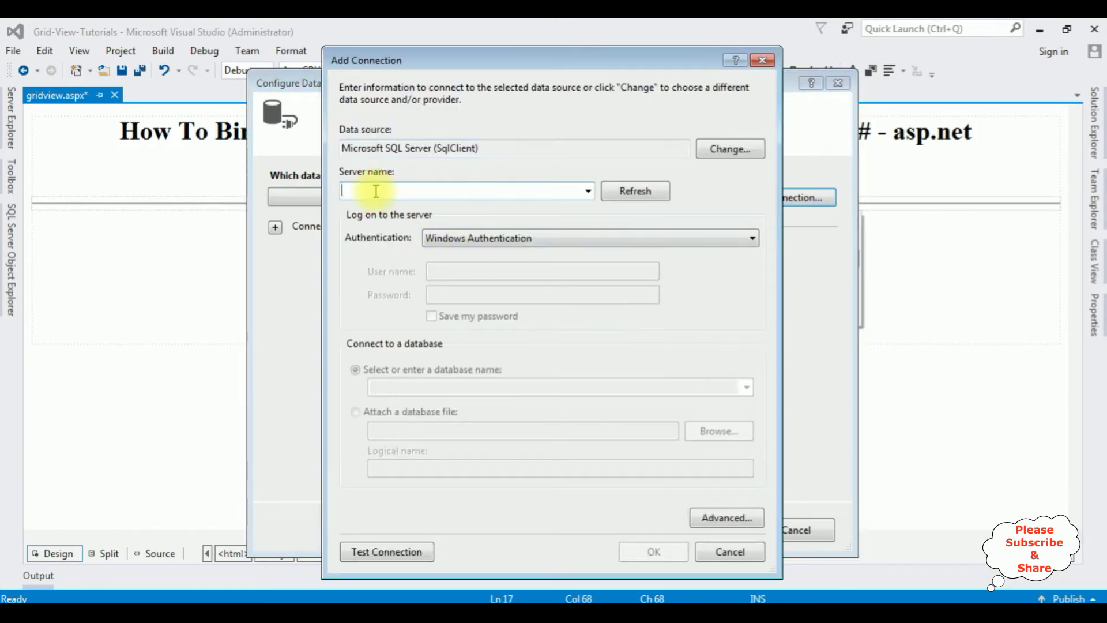
{"action": "type", "text": "us"}
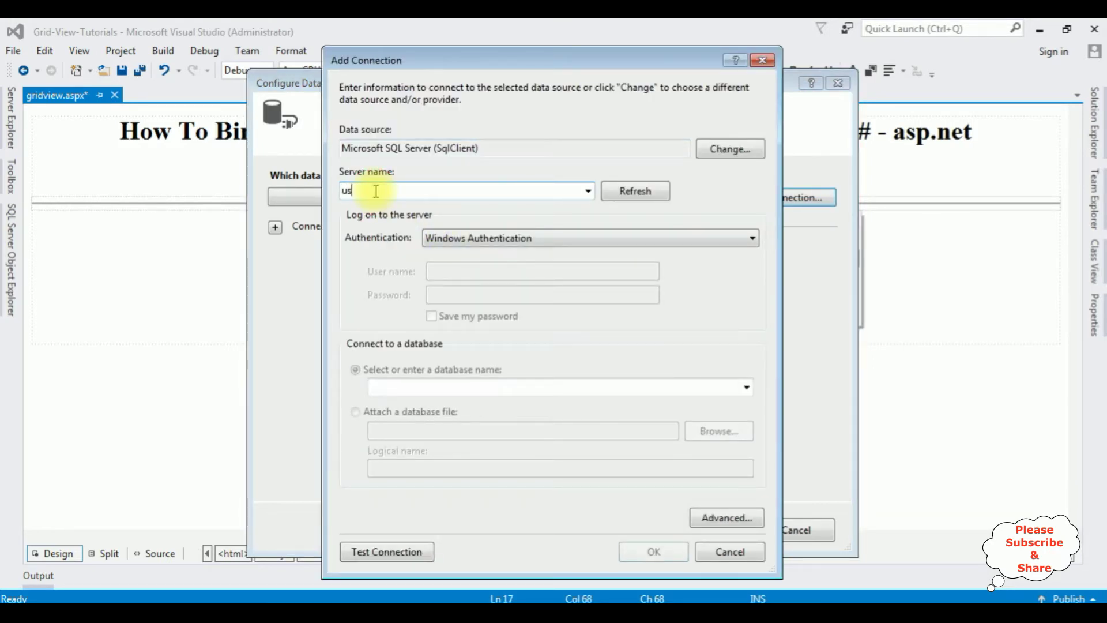
{"action": "type", "text": "er-pc\\sqlexpress"}
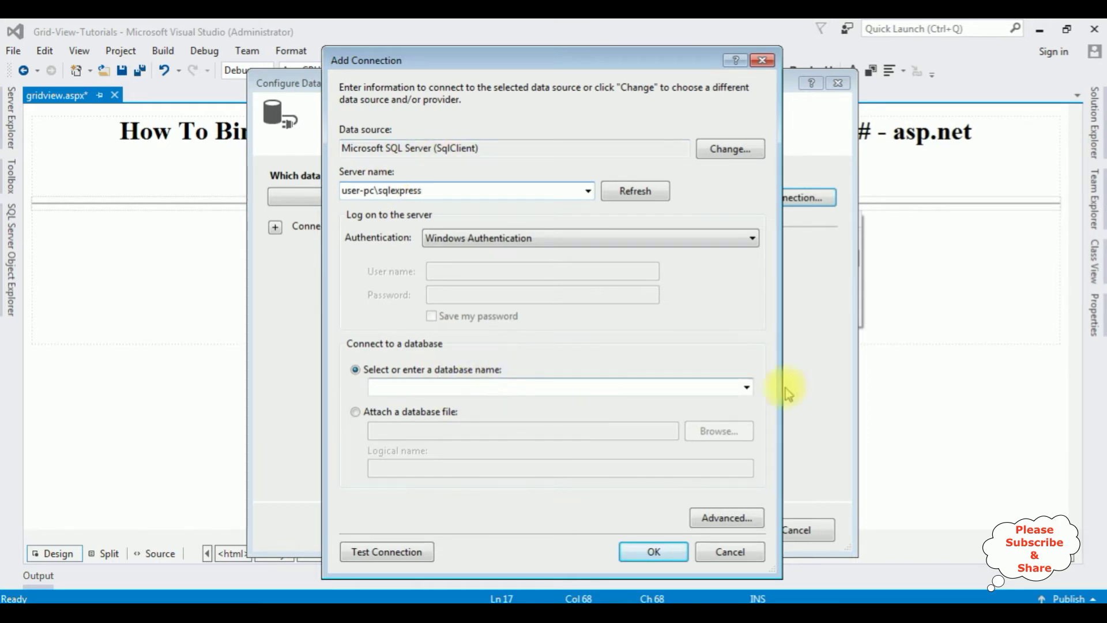
{"action": "left_click", "coordinate": [747, 388]}
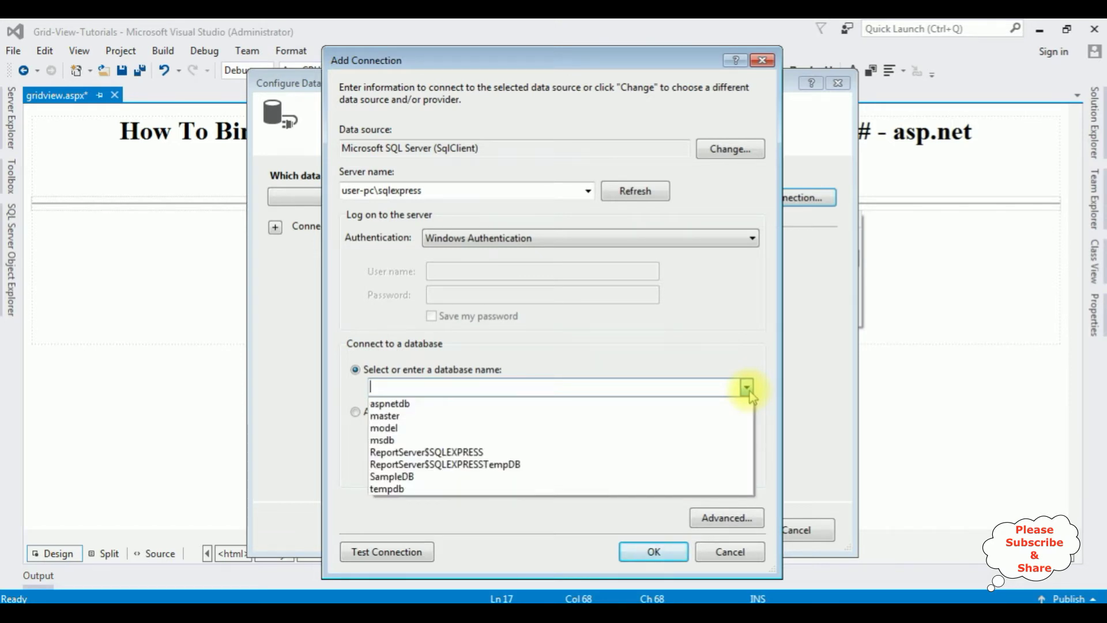
{"action": "left_click", "coordinate": [406, 477]}
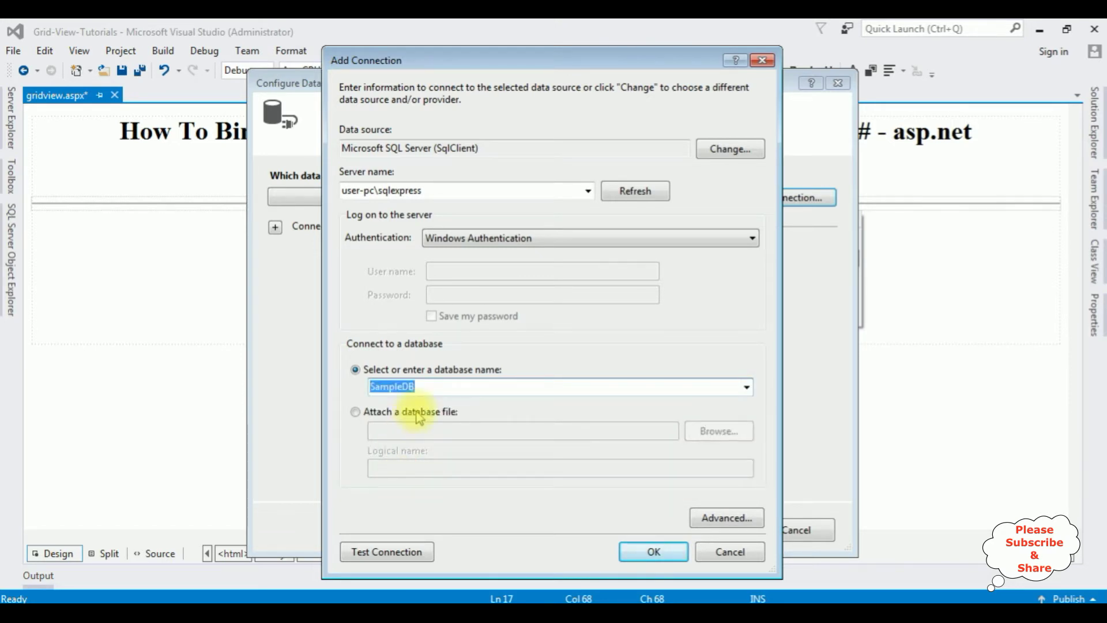
{"action": "left_click", "coordinate": [422, 554]}
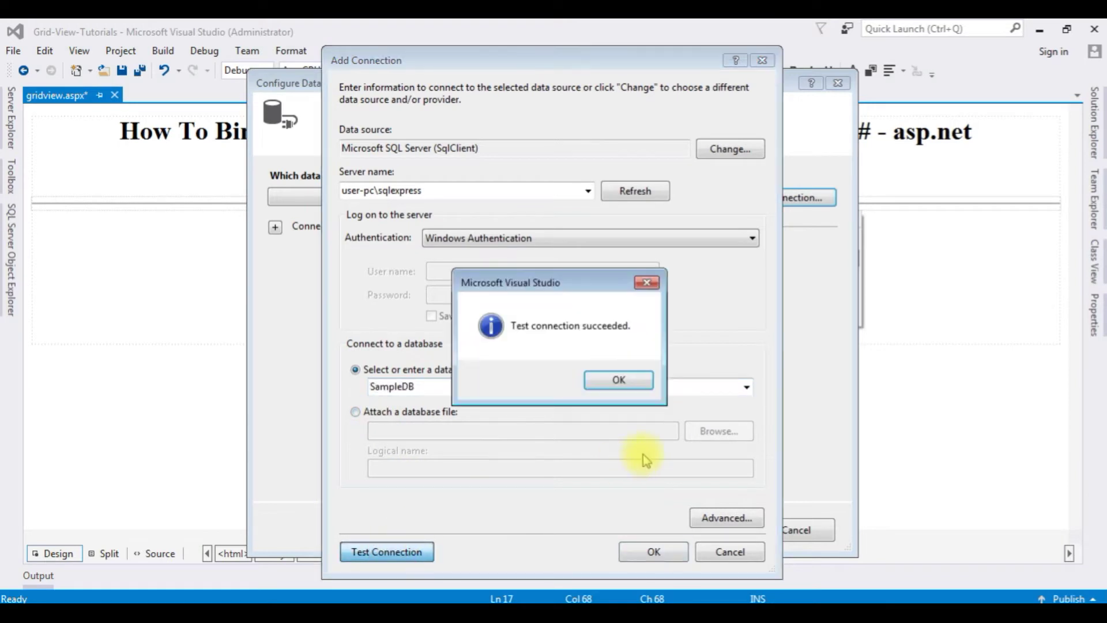
{"action": "left_click", "coordinate": [616, 380]}
{"action": "left_click", "coordinate": [655, 552]}
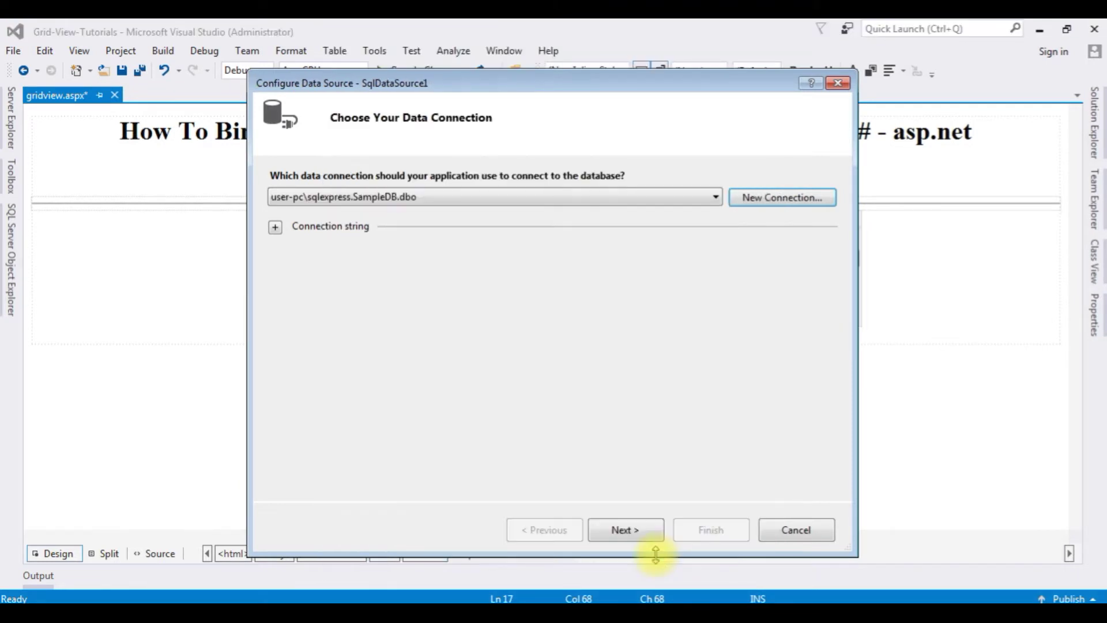
Step: Save the connection string, choose the ProductCatalog table, test the query and finish the wizard
{"action": "left_click", "coordinate": [615, 531]}
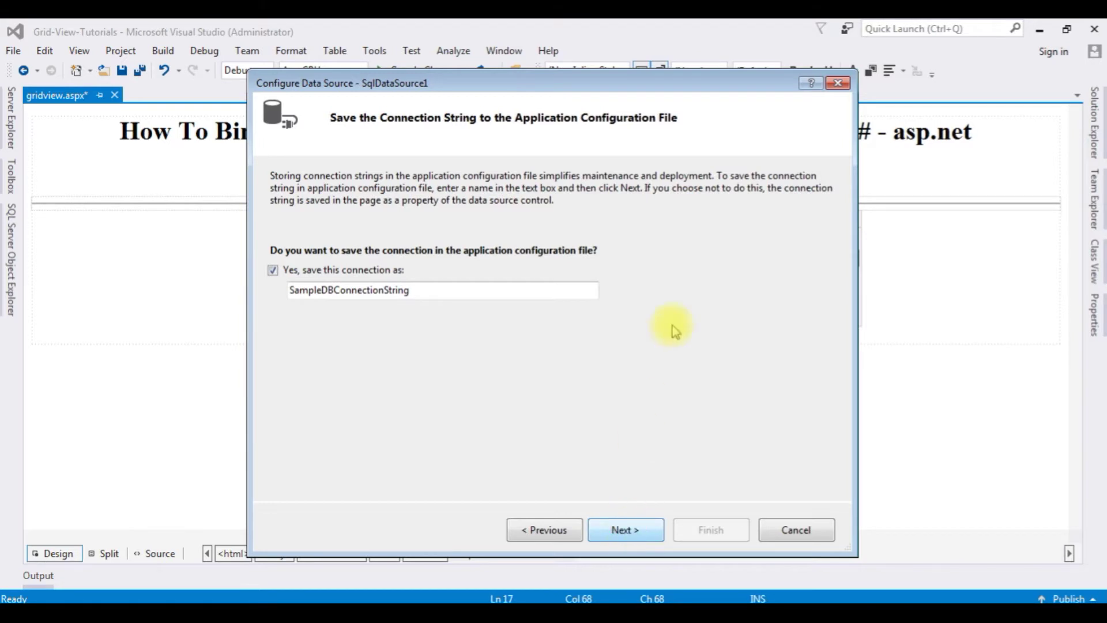
{"action": "key", "text": "Return"}
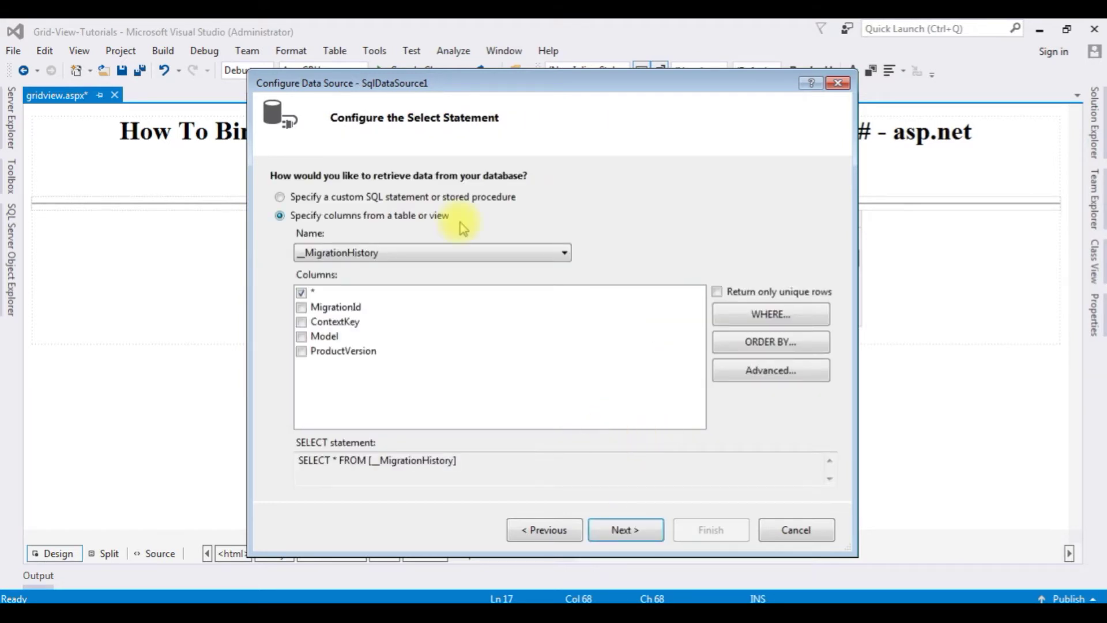
{"action": "left_click", "coordinate": [563, 252]}
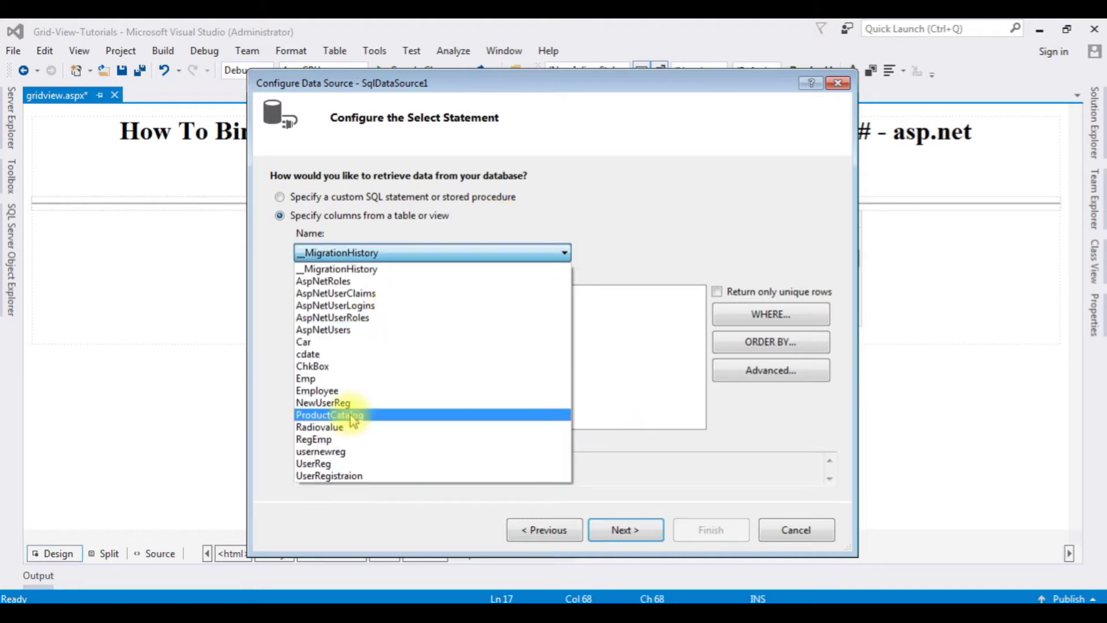
{"action": "left_click", "coordinate": [352, 417]}
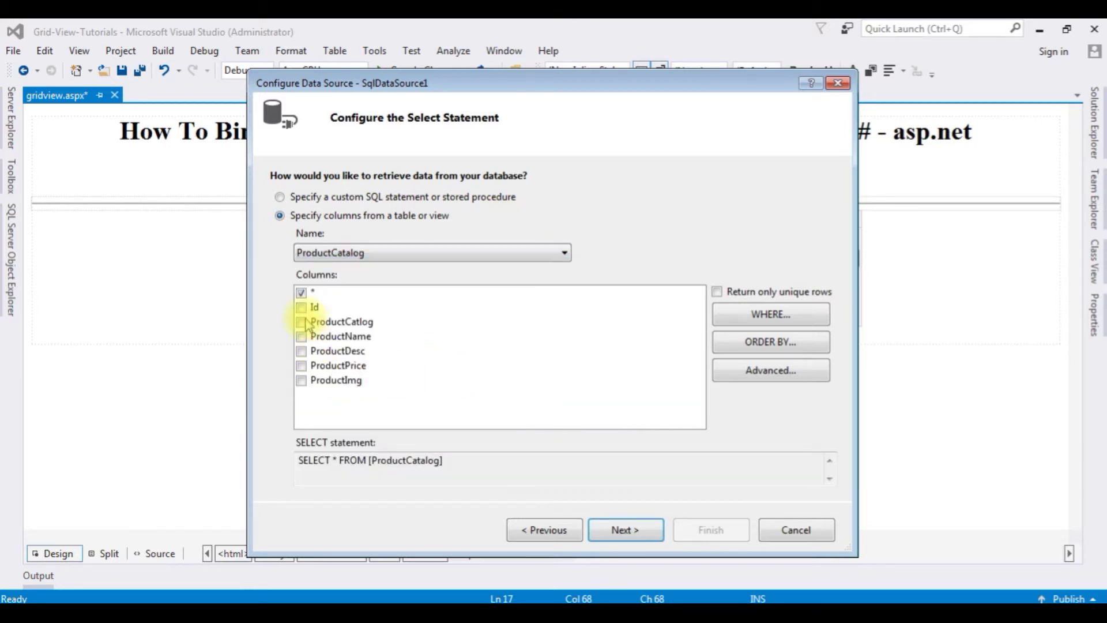
{"action": "left_click", "coordinate": [624, 530]}
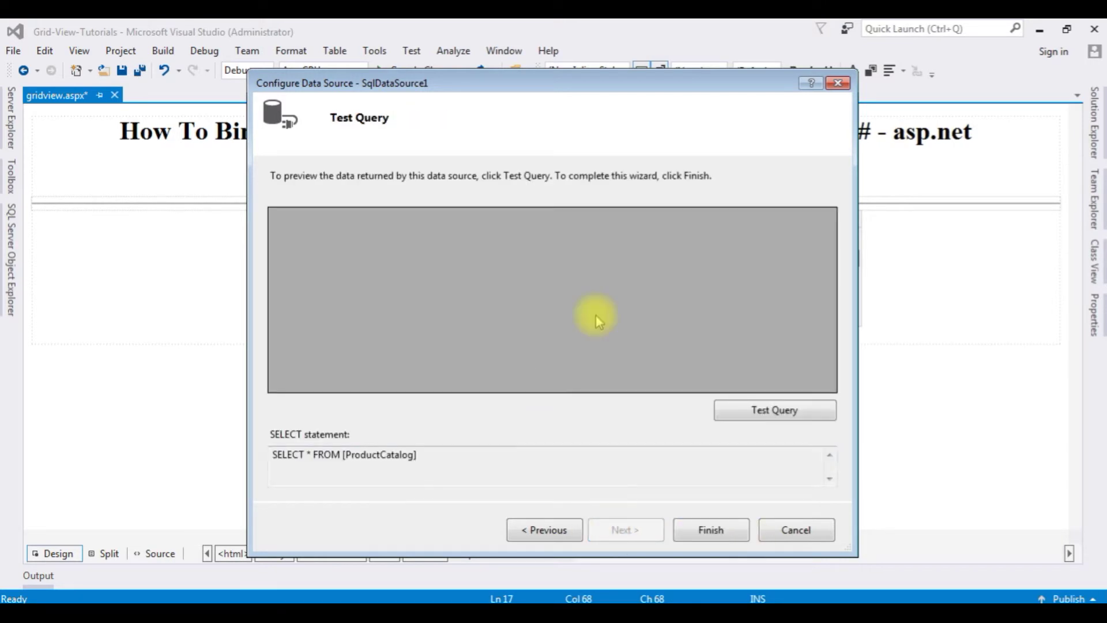
{"action": "left_click", "coordinate": [773, 413]}
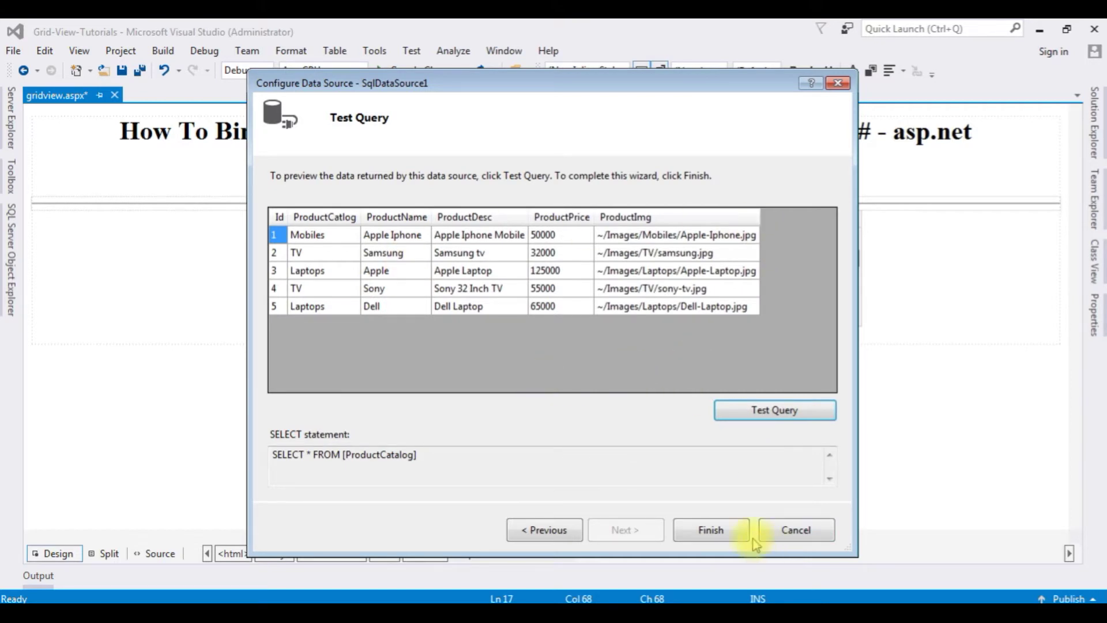
{"action": "left_click", "coordinate": [725, 528]}
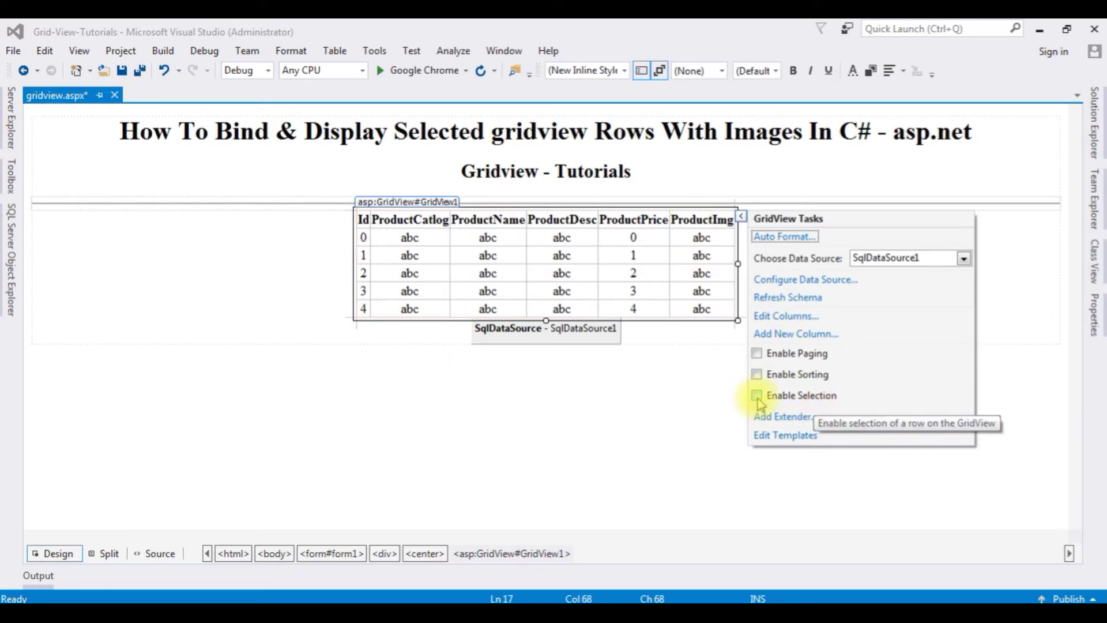
Step: Turn on Enable Selection for GridView1 and close its Tasks smart tag
{"action": "left_click", "coordinate": [756, 395]}
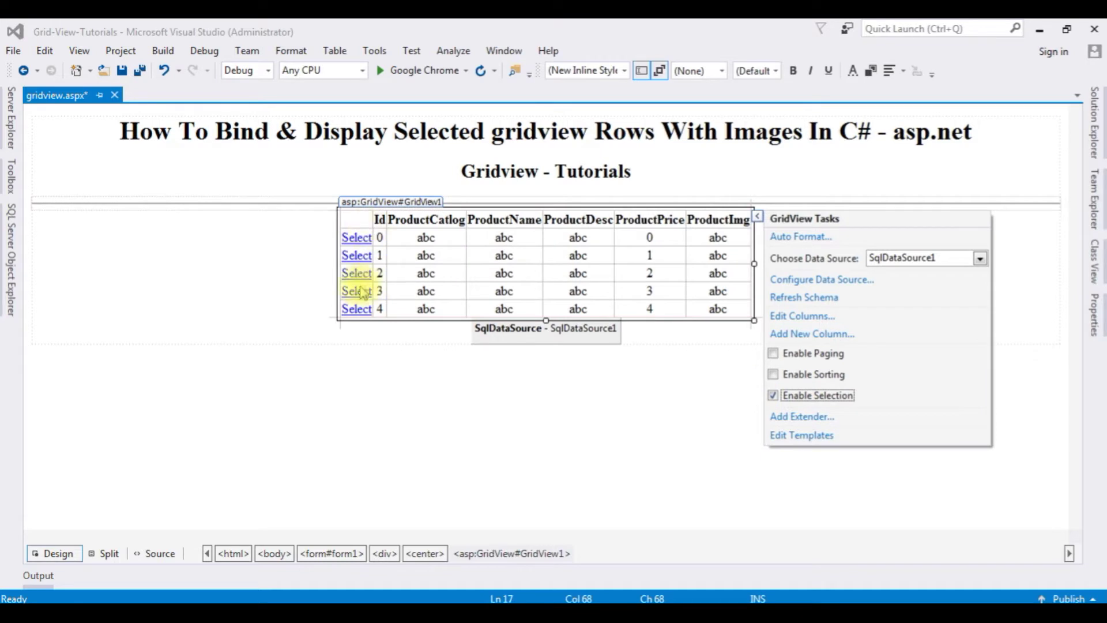
{"action": "left_click", "coordinate": [361, 260]}
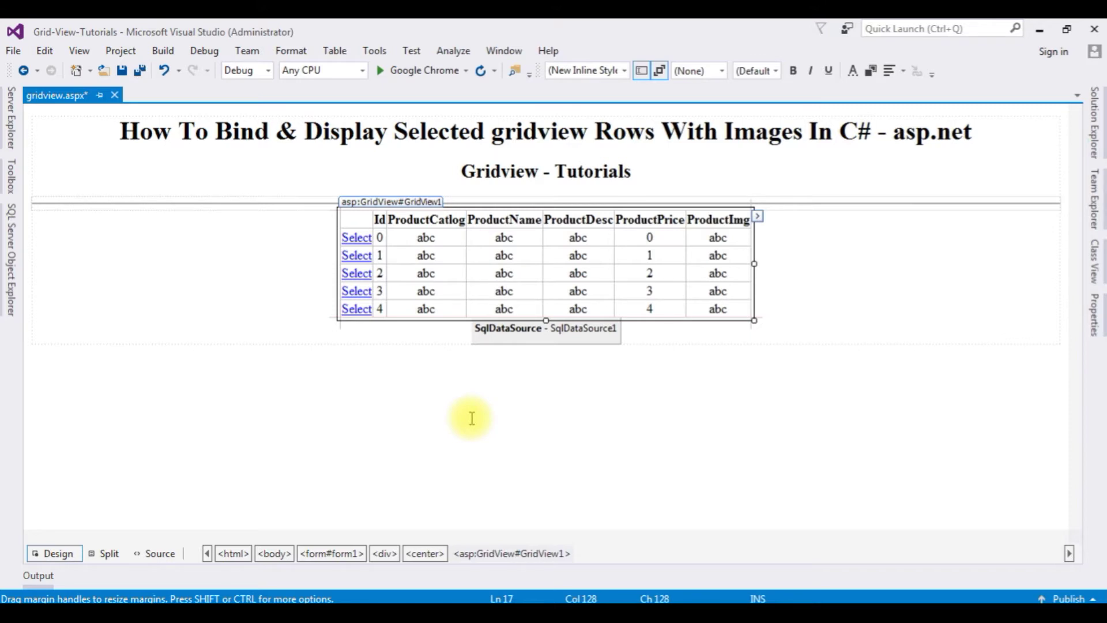
{"action": "left_click", "coordinate": [160, 554]}
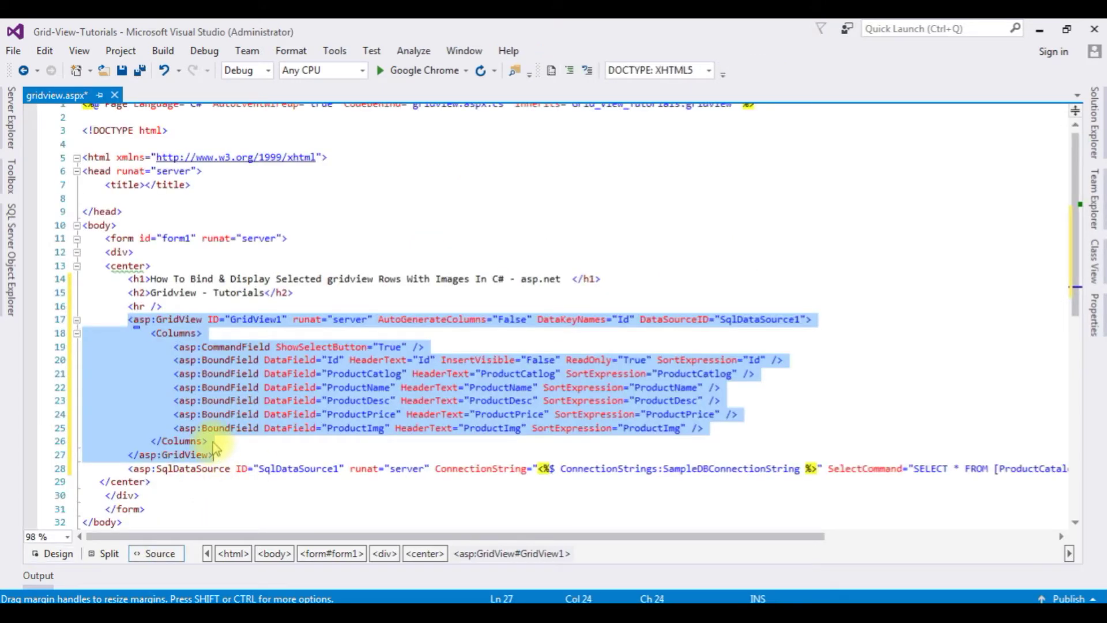
Step: Add a Label control on a new line below the closing GridView tag
{"action": "left_click", "coordinate": [217, 447]}
{"action": "left_click", "coordinate": [227, 454]}
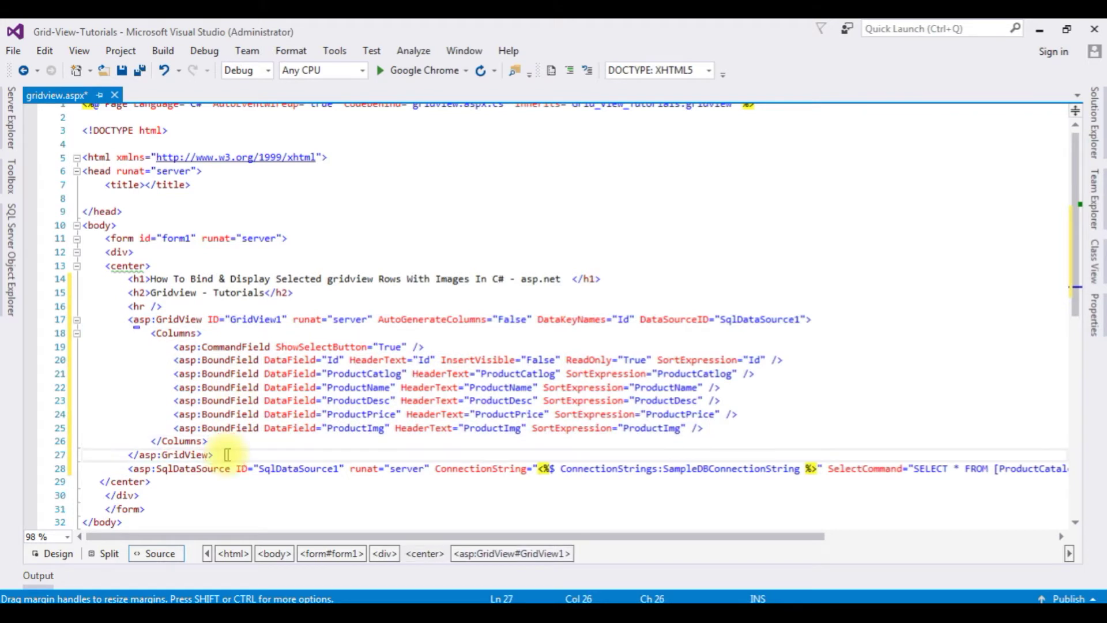
{"action": "key", "text": "Return"}
{"action": "key", "text": "Return"}
{"action": "key", "text": "Return"}
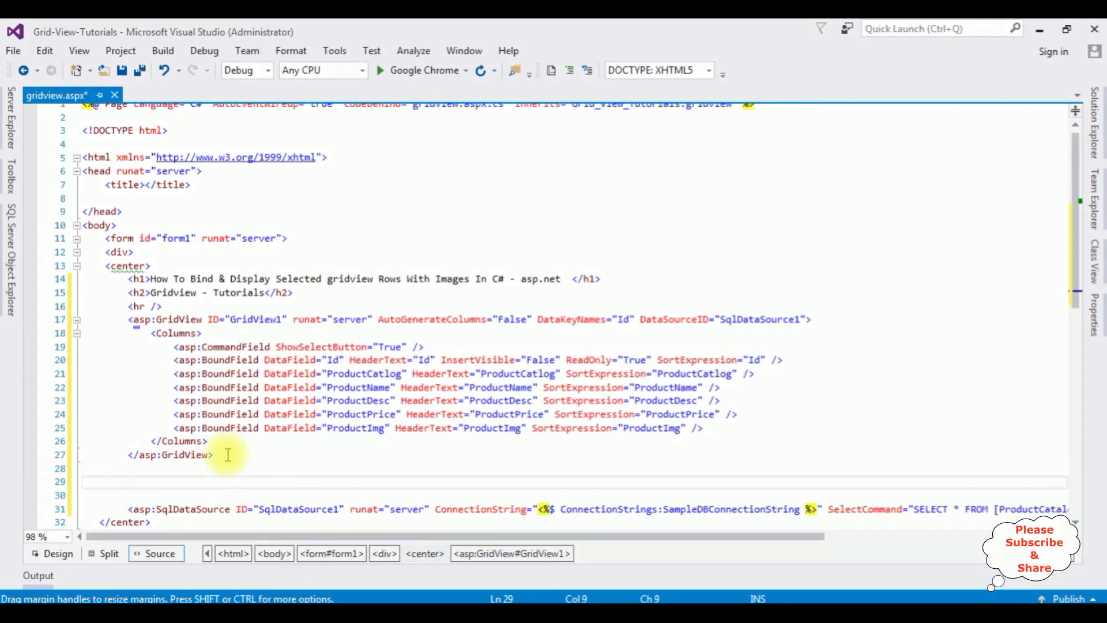
{"action": "left_click", "coordinate": [10, 177]}
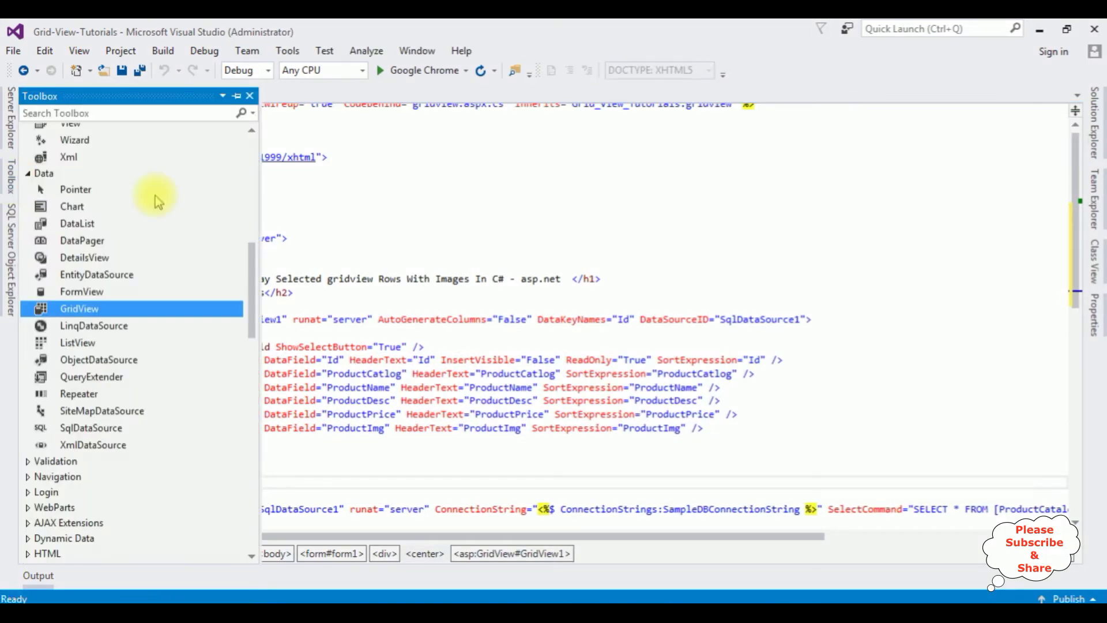
{"action": "scroll", "coordinate": [259, 317], "scroll_direction": "up", "scroll_amount": 4}
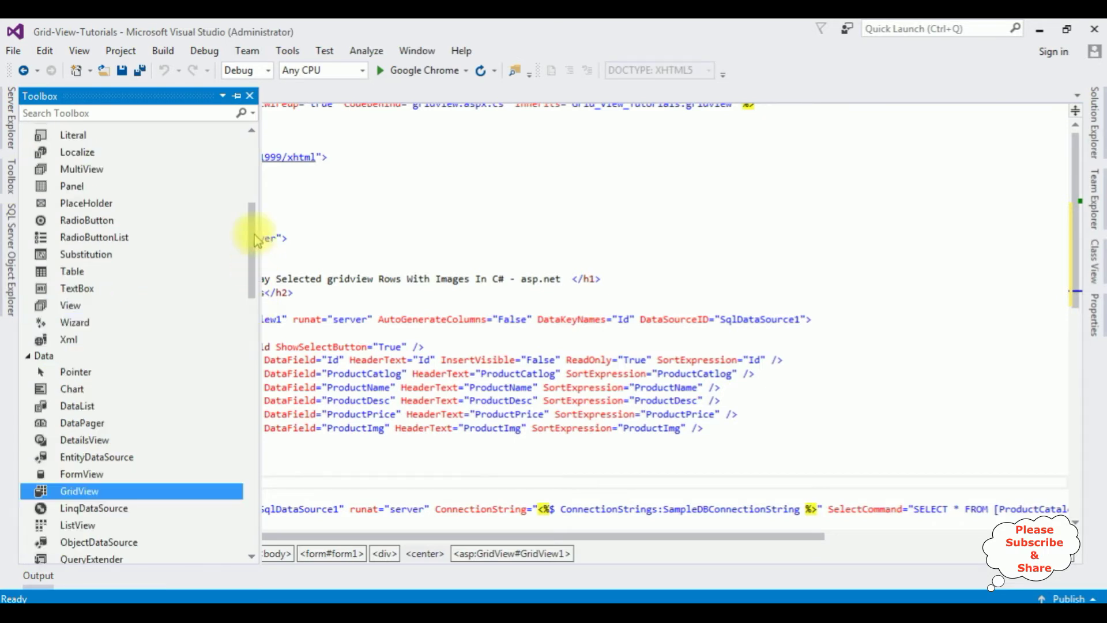
{"action": "scroll", "coordinate": [256, 239], "scroll_direction": "up", "scroll_amount": 2}
{"action": "scroll", "coordinate": [250, 198], "scroll_direction": "up", "scroll_amount": 4}
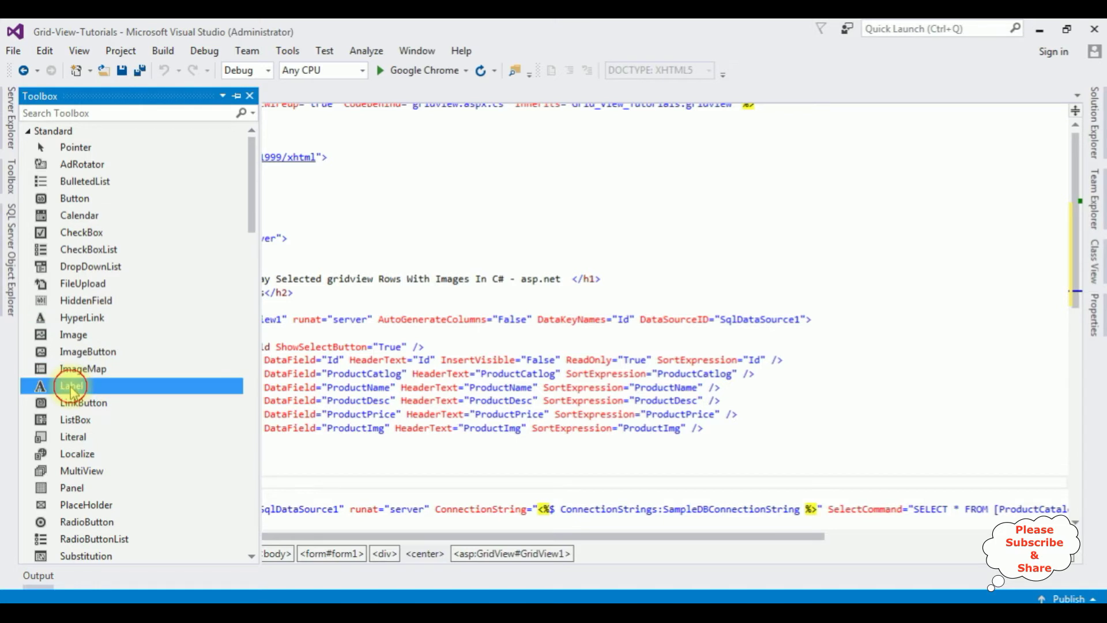
{"action": "left_click_drag", "start_coordinate": [71, 386], "coordinate": [489, 486]}
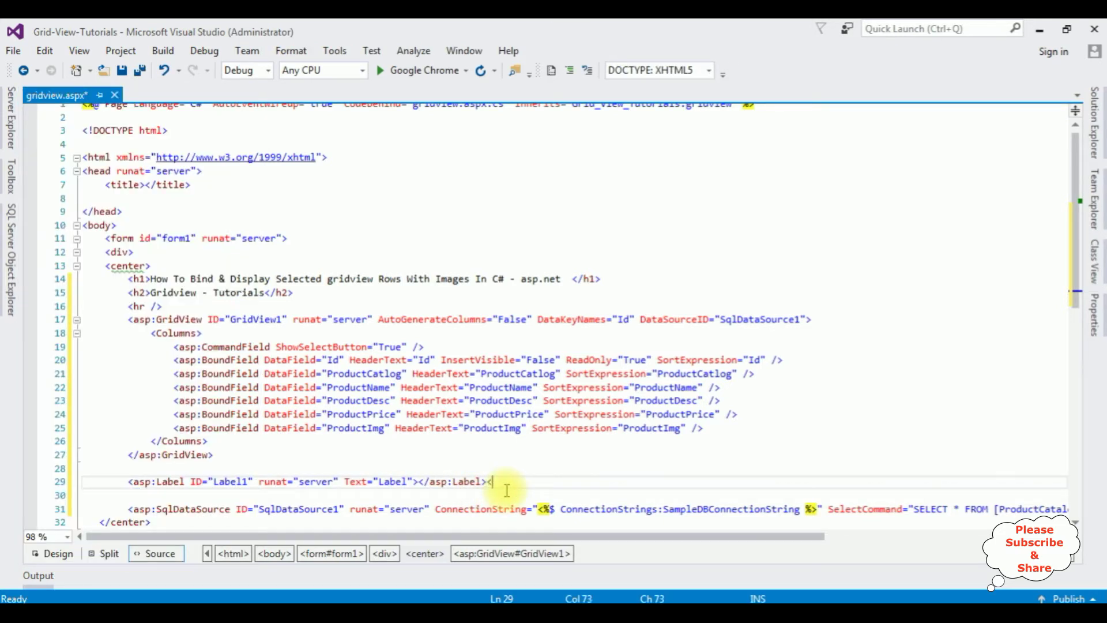
{"action": "type", "text": "br />"}
{"action": "key", "text": "Return"}
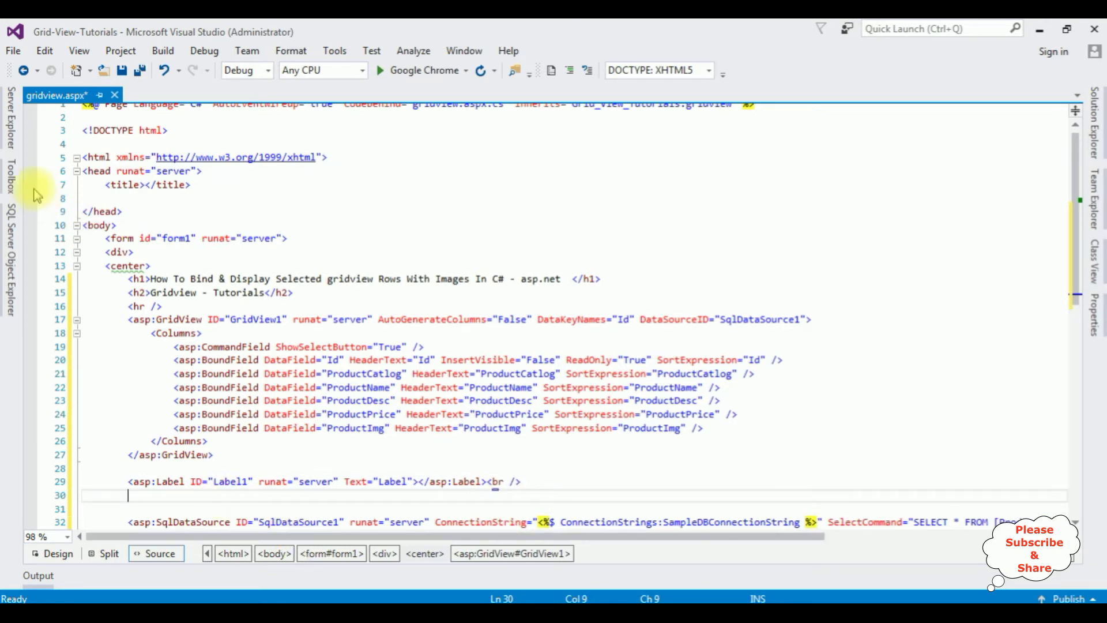
Step: Insert a 100×100 Image control below the label and remove the label's default text
{"action": "left_click", "coordinate": [15, 182]}
{"action": "double_click", "coordinate": [73, 334]}
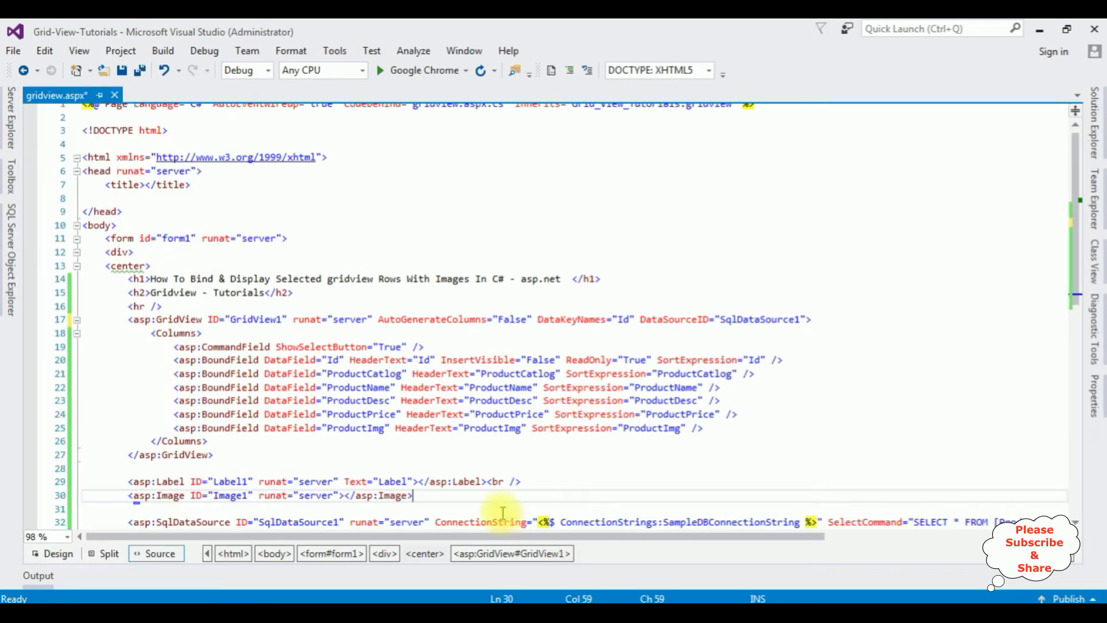
{"action": "left_click", "coordinate": [345, 481]}
{"action": "left_click_drag", "start_coordinate": [344, 481], "coordinate": [411, 481]}
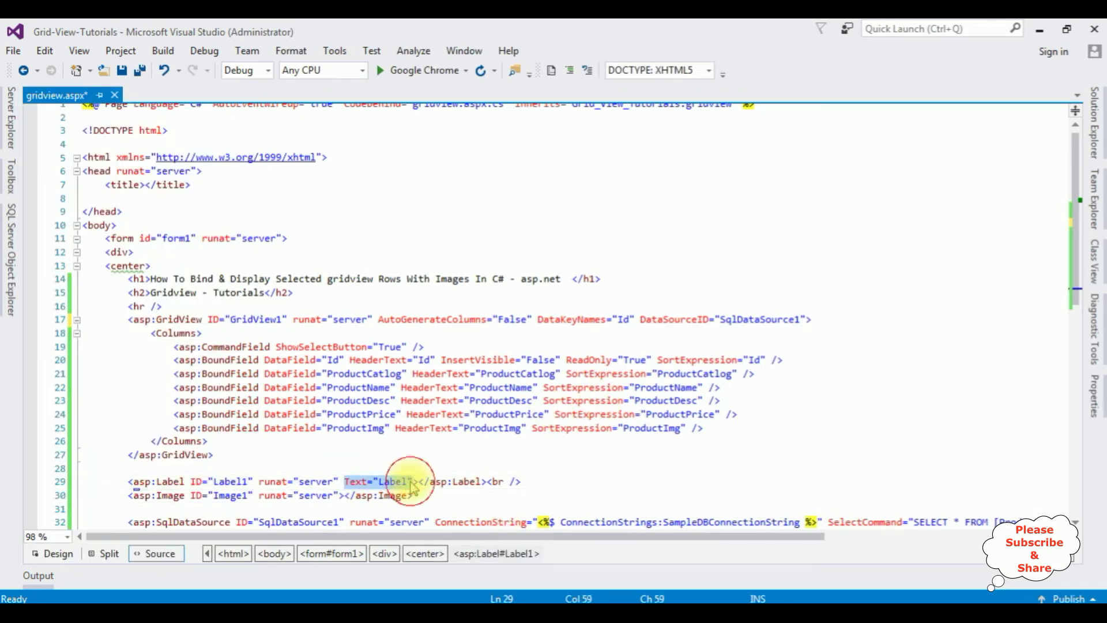
{"action": "key", "text": "Delete"}
{"action": "key", "text": "Left"}
{"action": "key", "text": "Delete"}
{"action": "key", "text": "Down"}
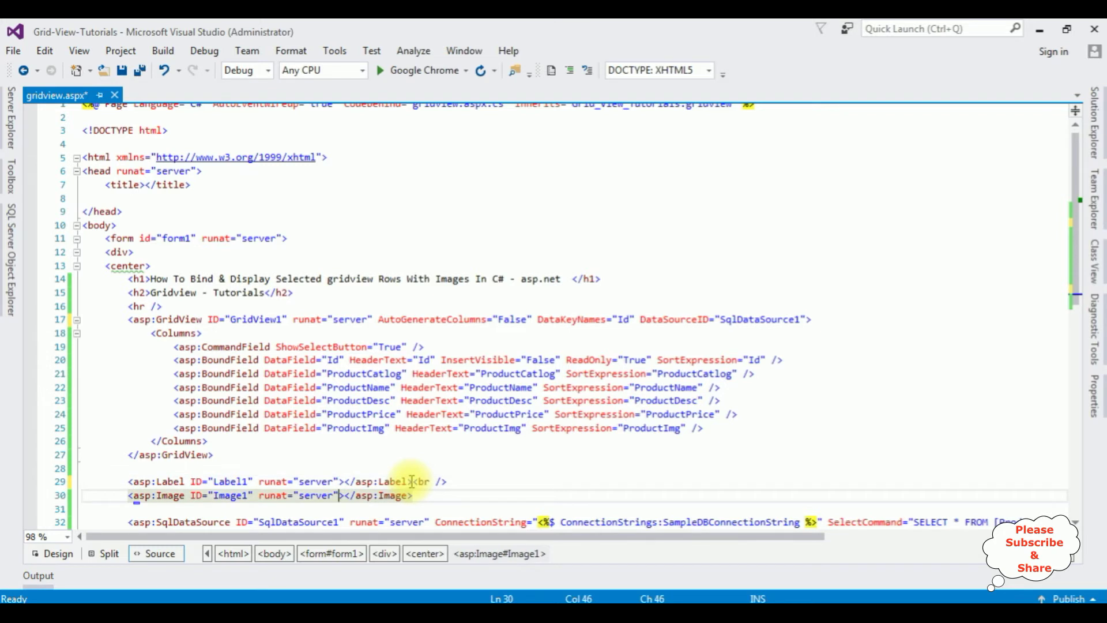
{"action": "type", "text": "He"}
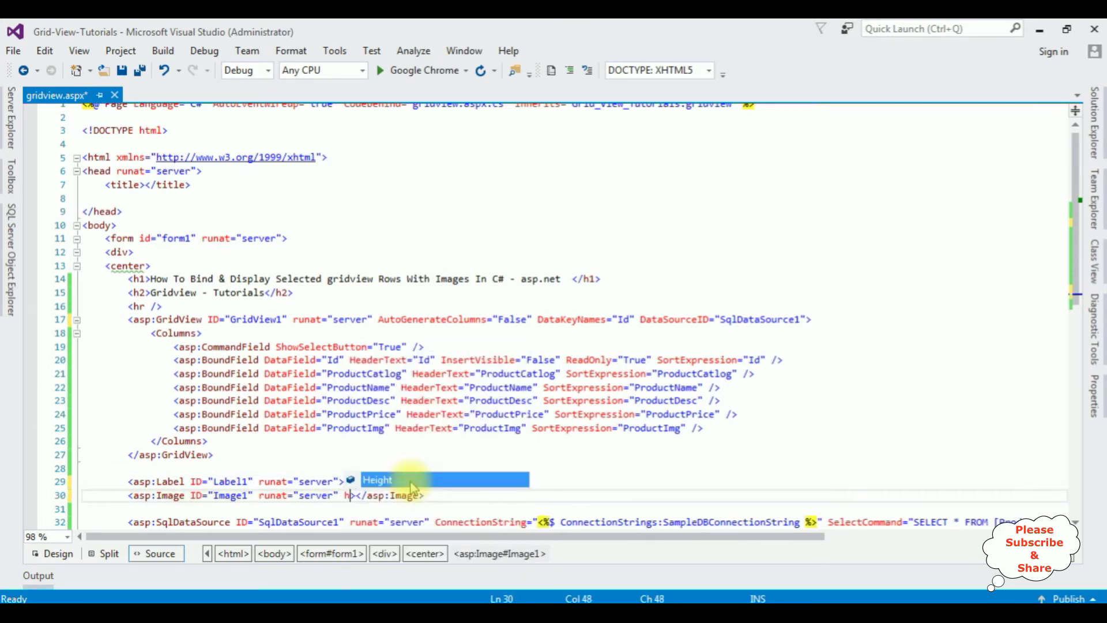
{"action": "type", "text": "ight=\""}
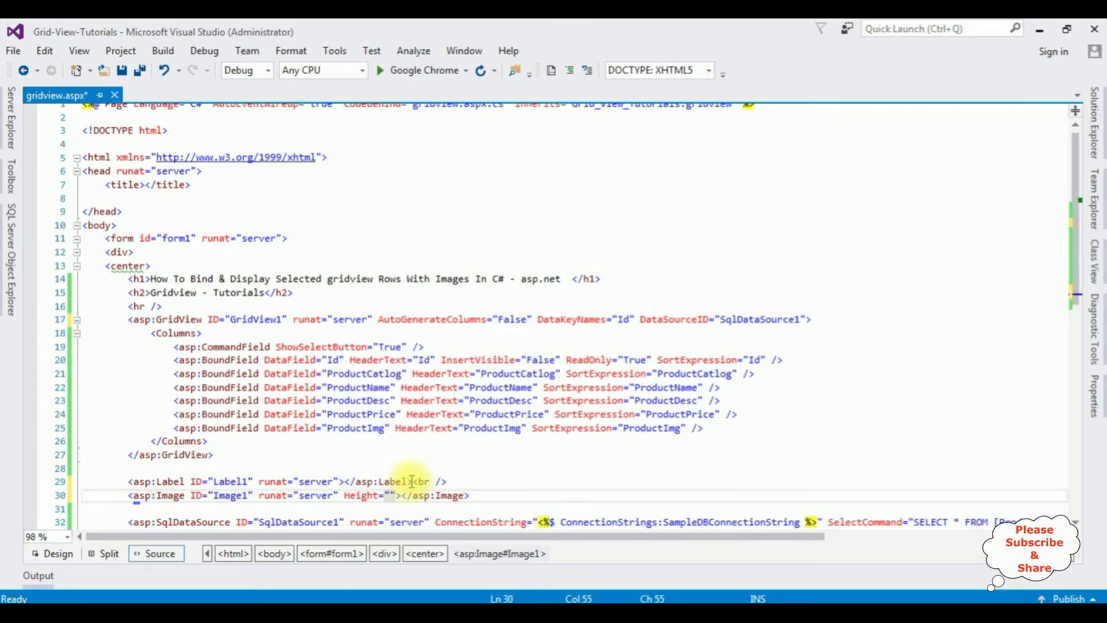
{"action": "type", "text": "100\""}
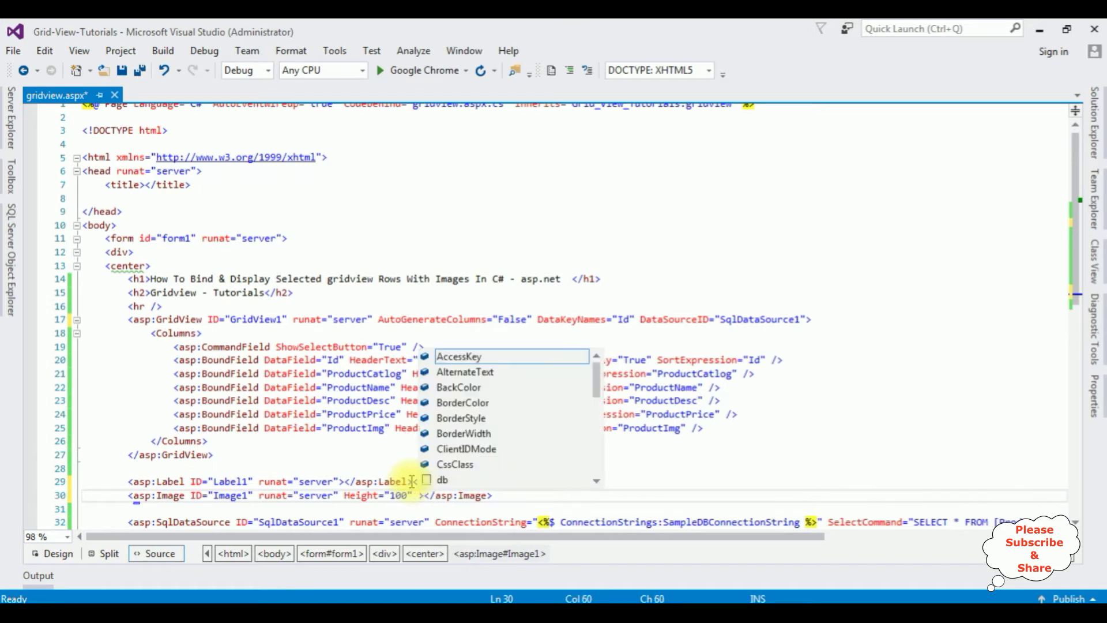
{"action": "type", "text": " Width=\"100"}
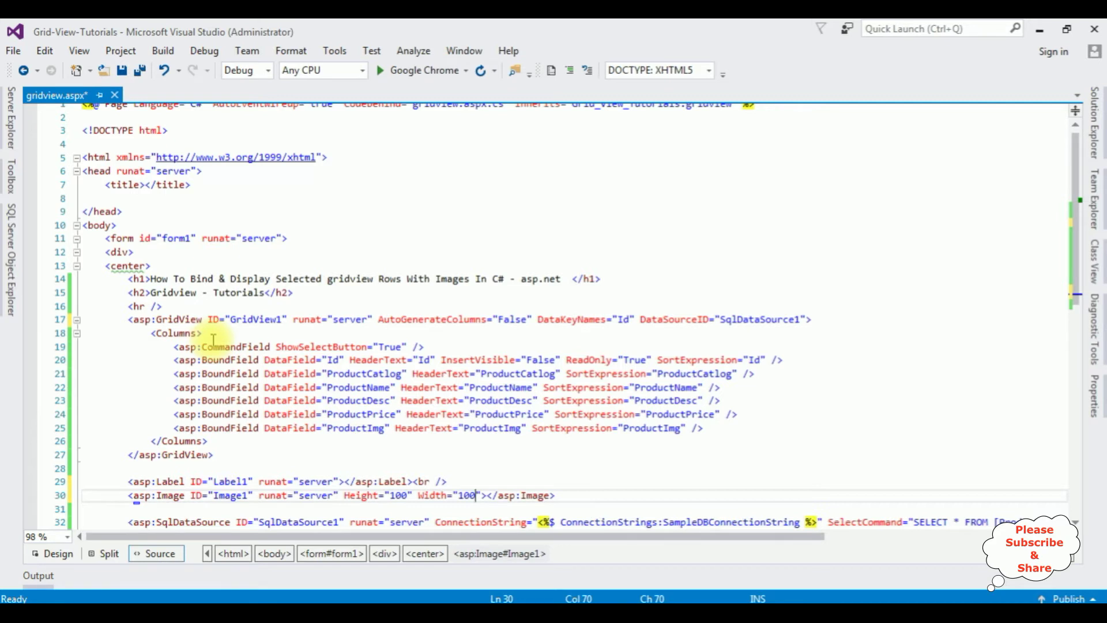
Step: Create the empty GridView1_SelectedIndexChanged handler from Design view
{"action": "left_click", "coordinate": [65, 555]}
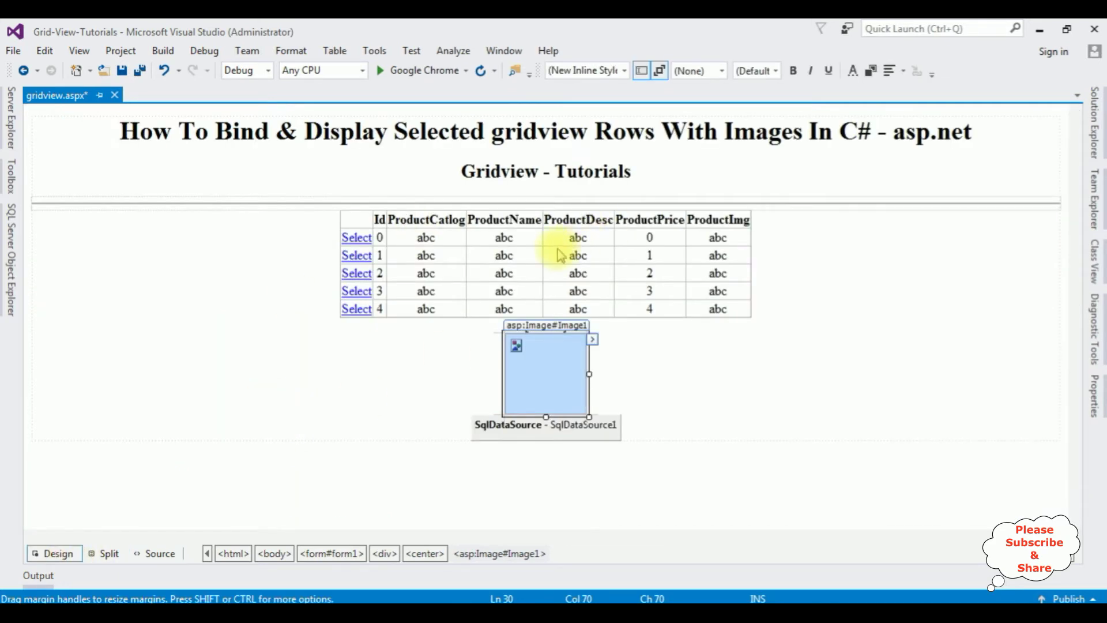
{"action": "left_click", "coordinate": [559, 256]}
{"action": "double_click", "coordinate": [558, 255]}
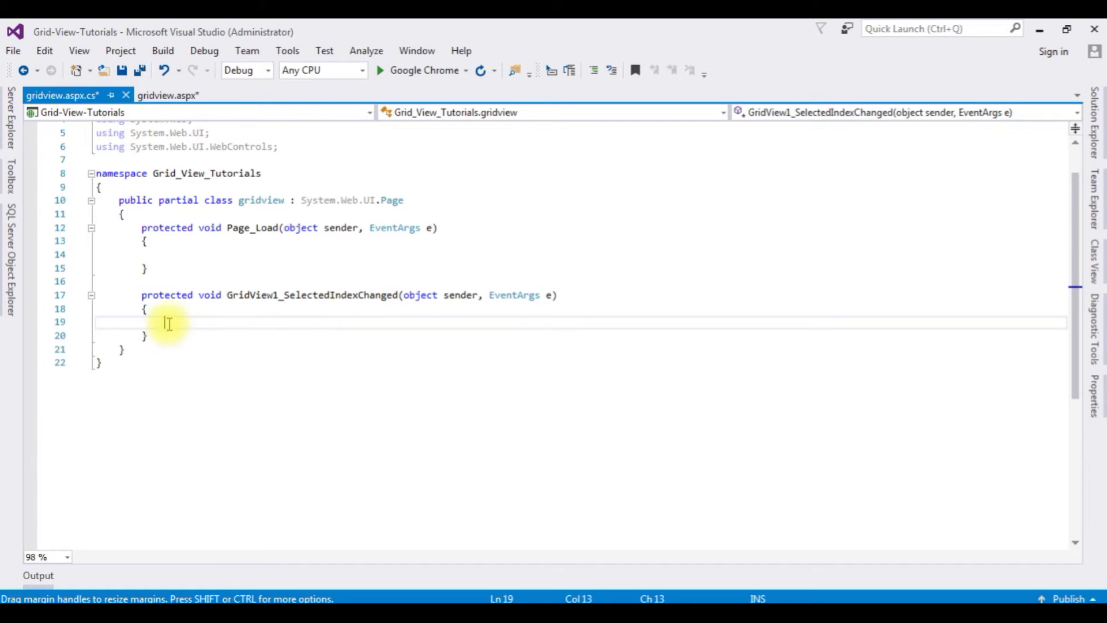
{"action": "type", "text": "string "}
{"action": "type", "text": "productname"}
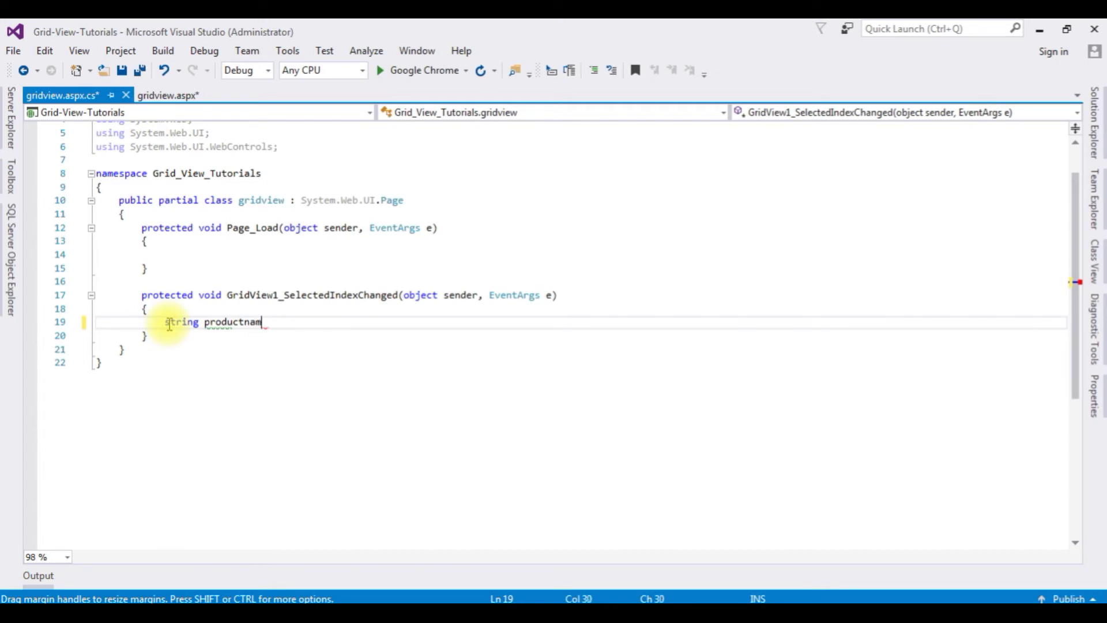
{"action": "type", "text": "=gr"}
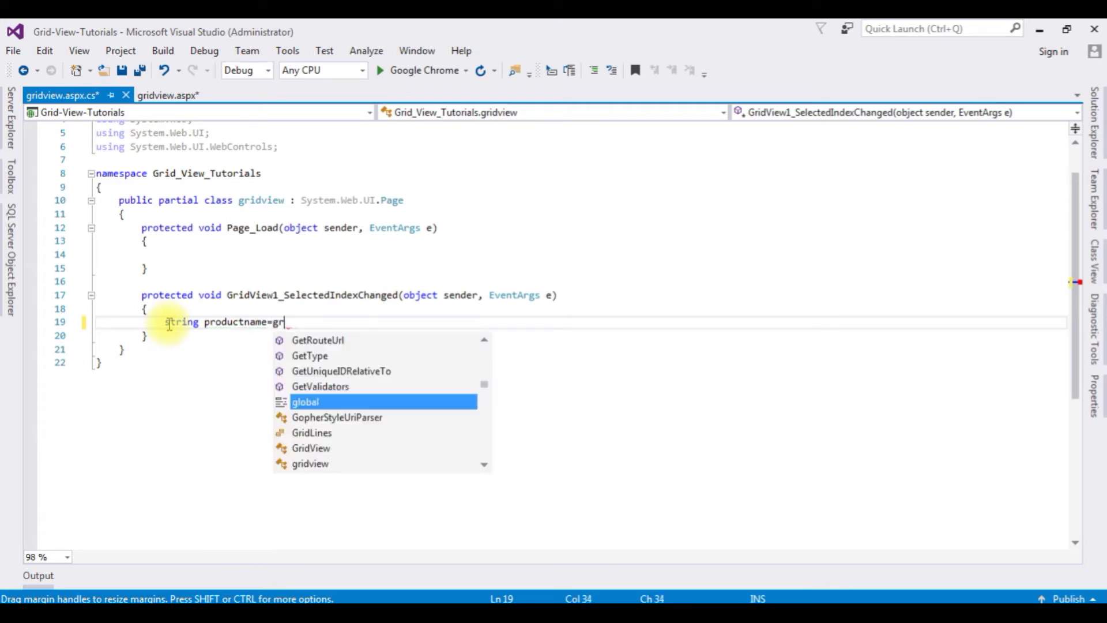
{"action": "type", "text": "id"}
Step: Write string productname = GridView1.SelectedRow.Cells[3].Text; in the handler, then copy that line
{"action": "key", "text": "Down"}
{"action": "key", "text": "Return"}
{"action": "type", "text": "."}
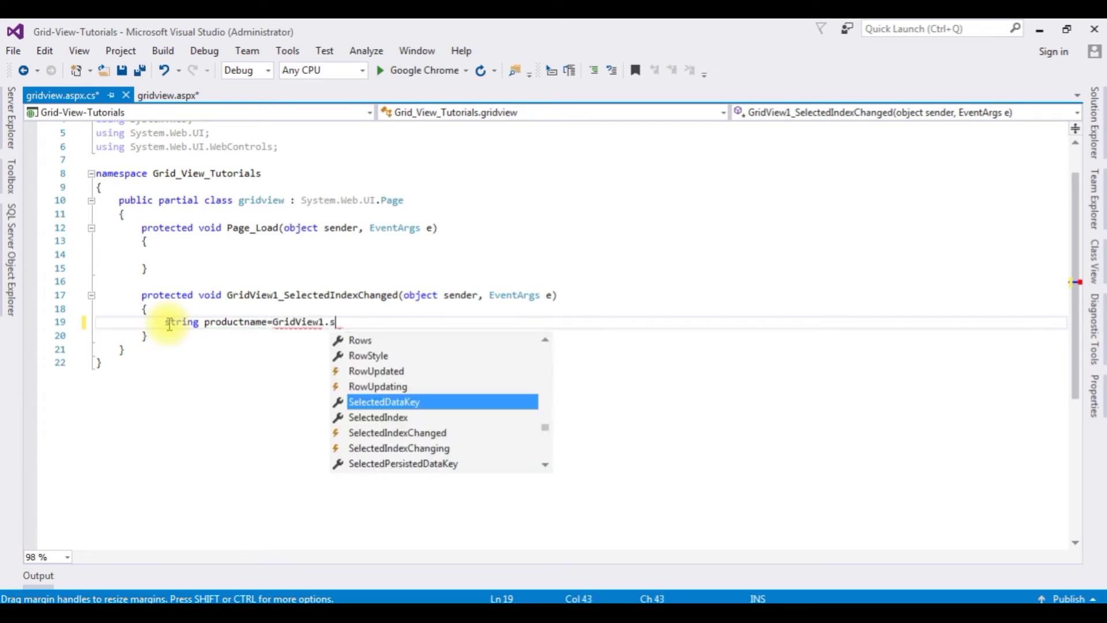
{"action": "type", "text": "se"}
{"action": "key", "text": "Down"}
{"action": "key", "text": "Down"}
{"action": "key", "text": "Down"}
{"action": "key", "text": "Down"}
{"action": "key", "text": "Return"}
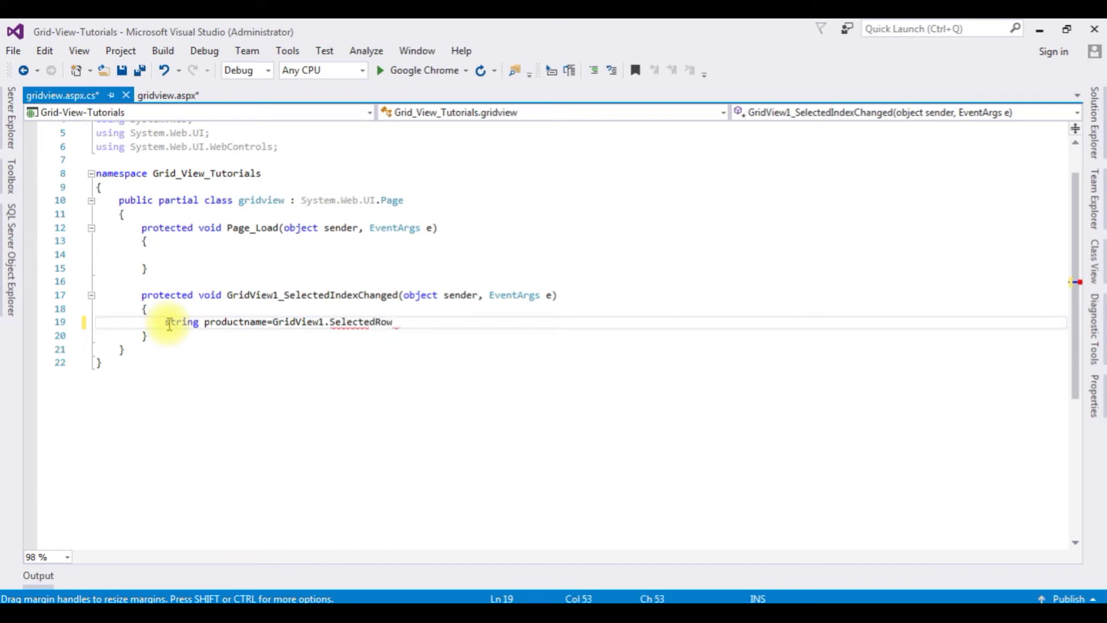
{"action": "type", "text": ".ce"}
{"action": "key", "text": "Return"}
{"action": "type", "text": "[]"}
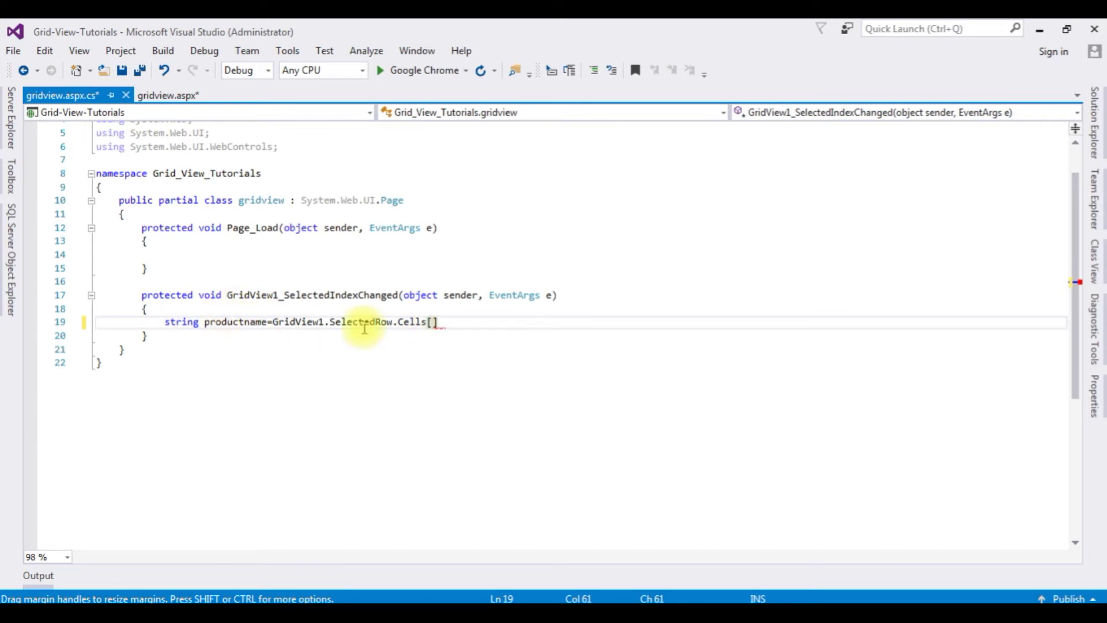
{"action": "mouse_move", "coordinate": [360, 322]}
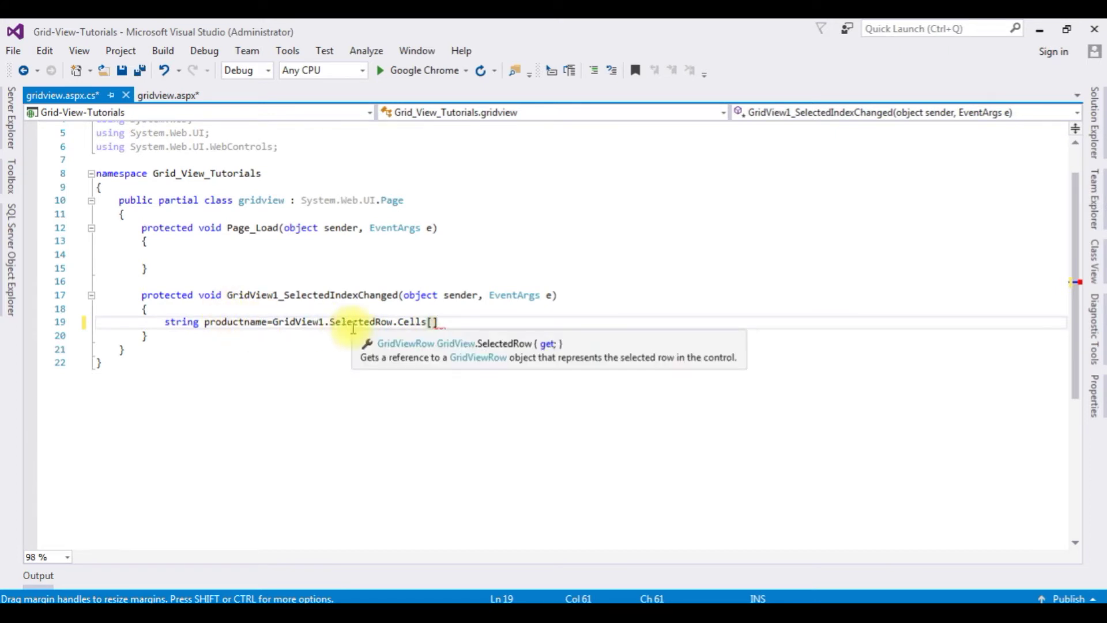
{"action": "left_click", "coordinate": [152, 94]}
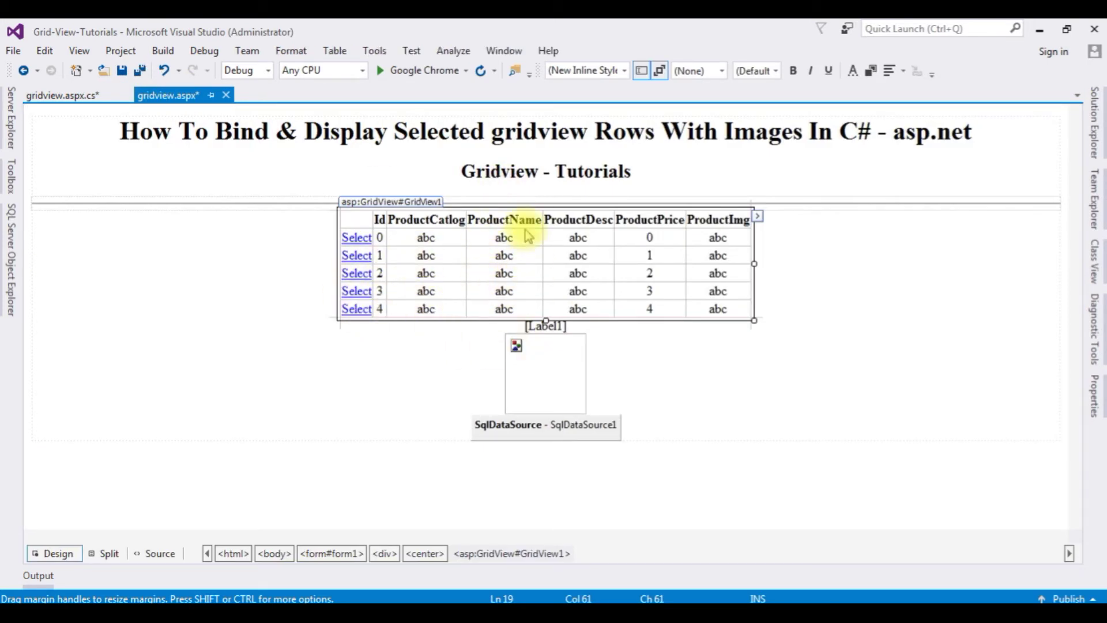
{"action": "left_click", "coordinate": [61, 95]}
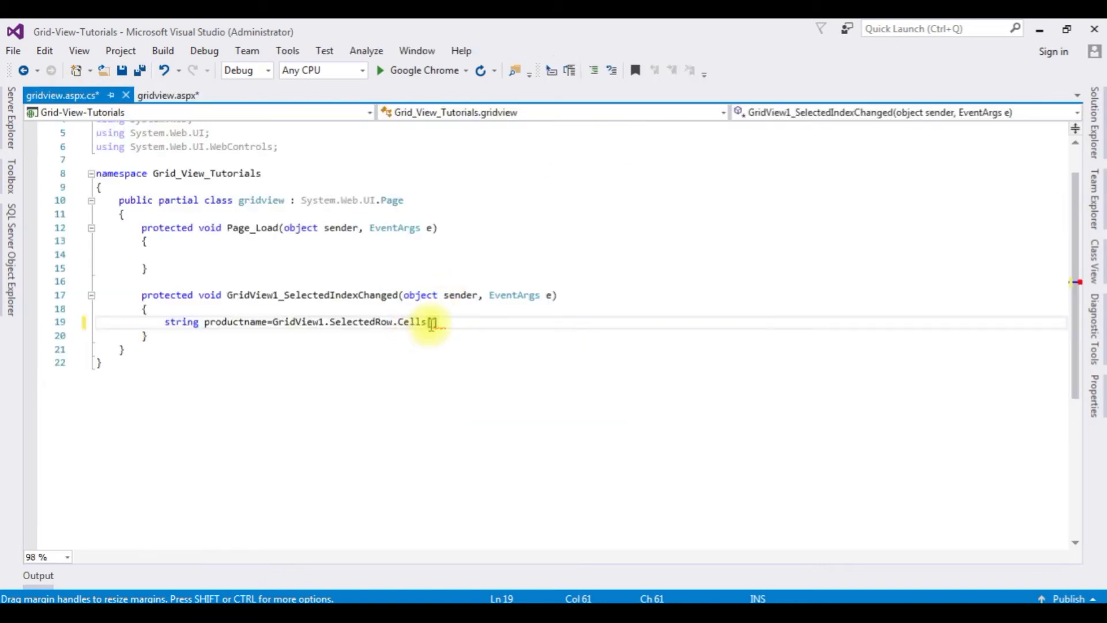
{"action": "type", "text": "3"}
{"action": "key", "text": "Right"}
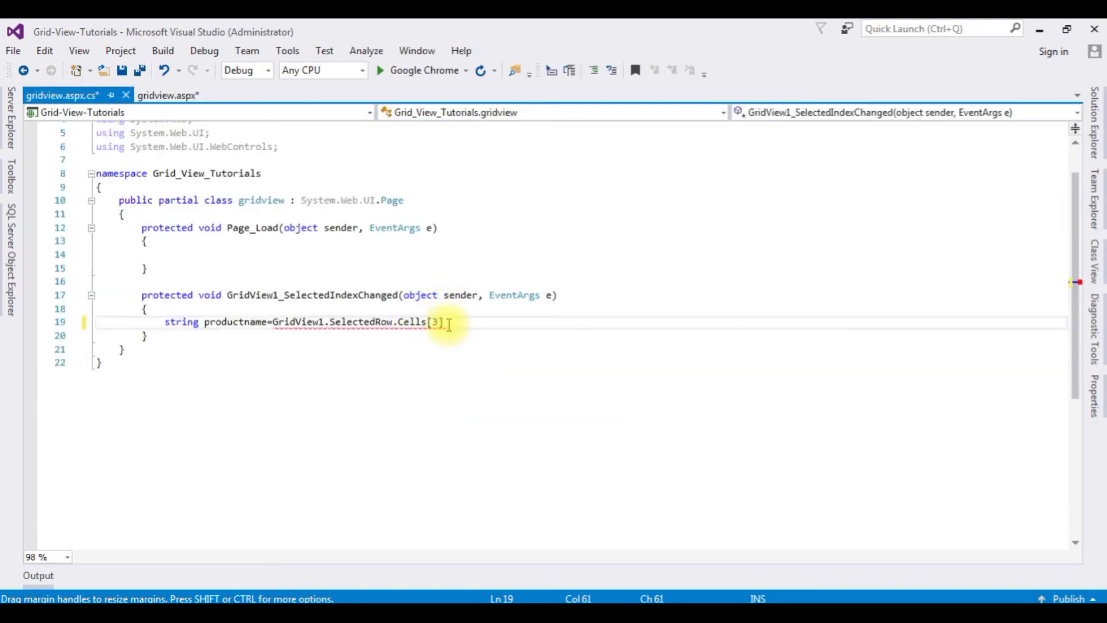
{"action": "type", "text": ".T"}
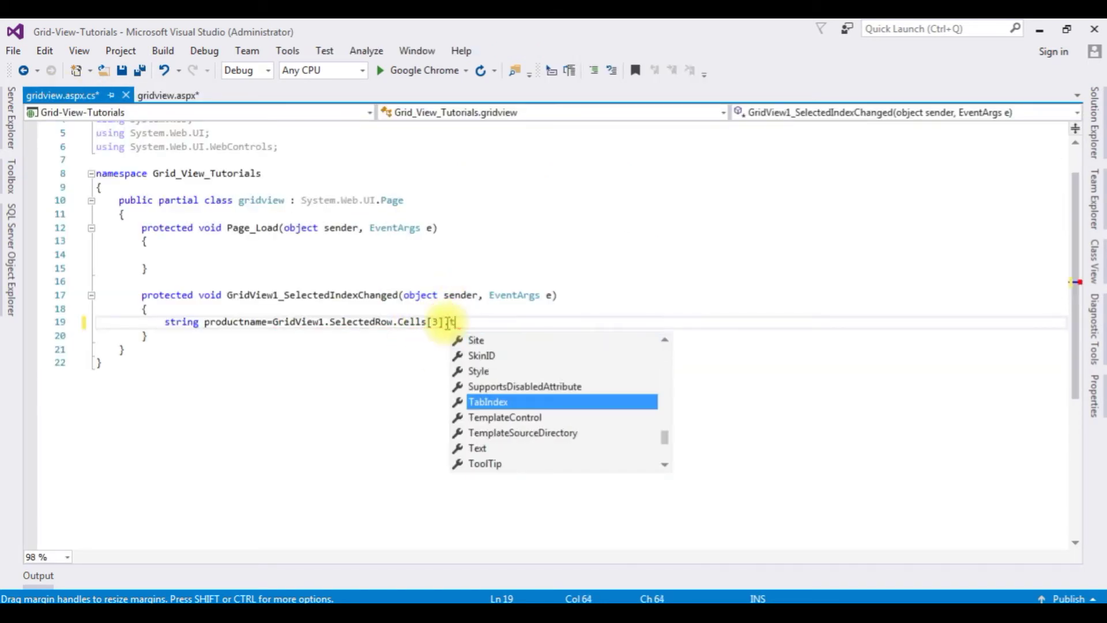
{"action": "type", "text": "ext"}
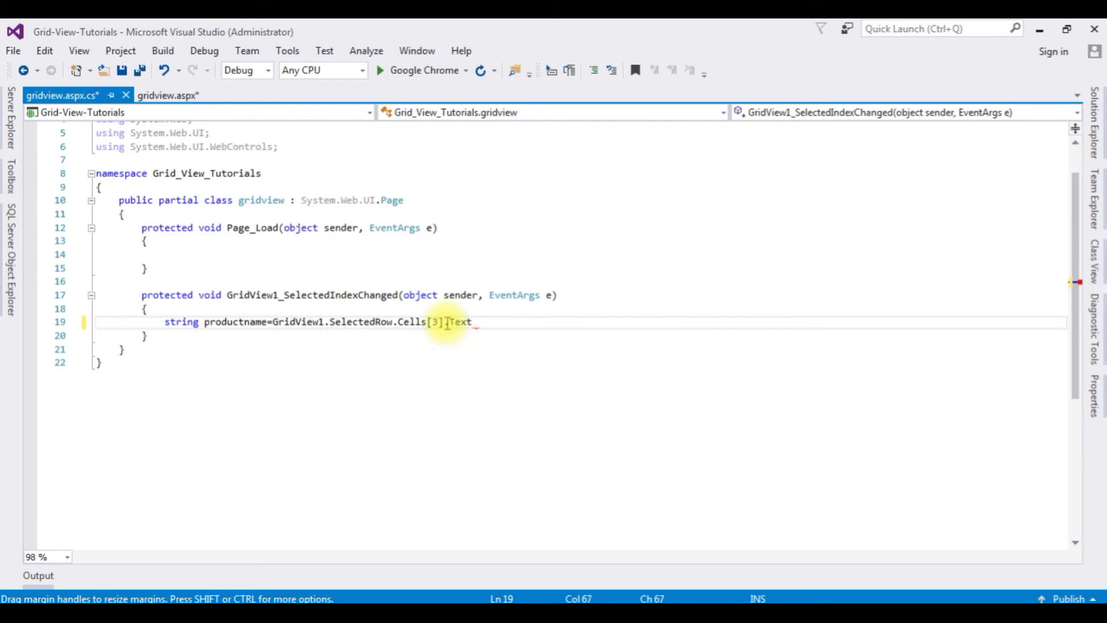
{"action": "type", "text": ";"}
{"action": "key", "text": "shift+Home"}
{"action": "key", "text": "ctrl+c"}
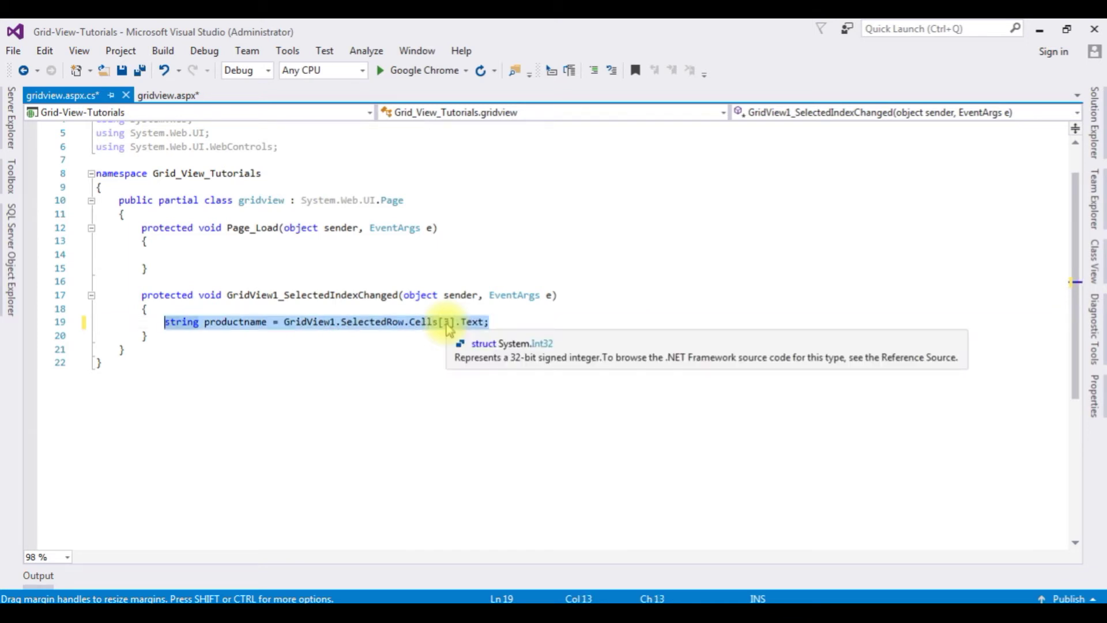
{"action": "key", "text": "End"}
Step: Paste a copy of the productname line and rename its variable to productPrice
{"action": "key", "text": "Return"}
{"action": "key", "text": "ctrl+v"}
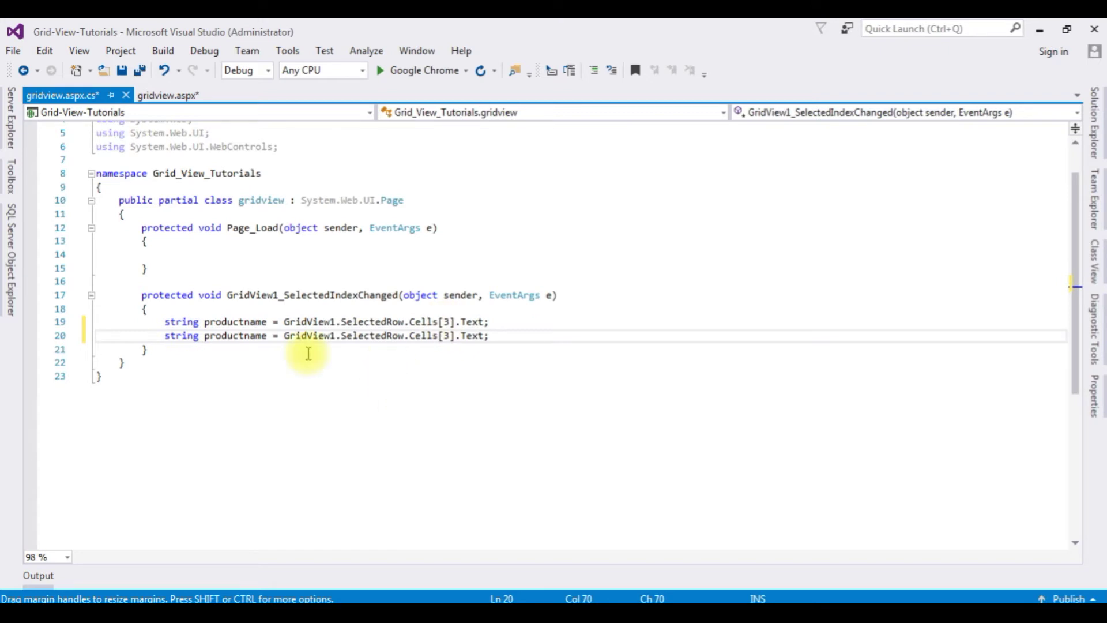
{"action": "left_click", "coordinate": [245, 337]}
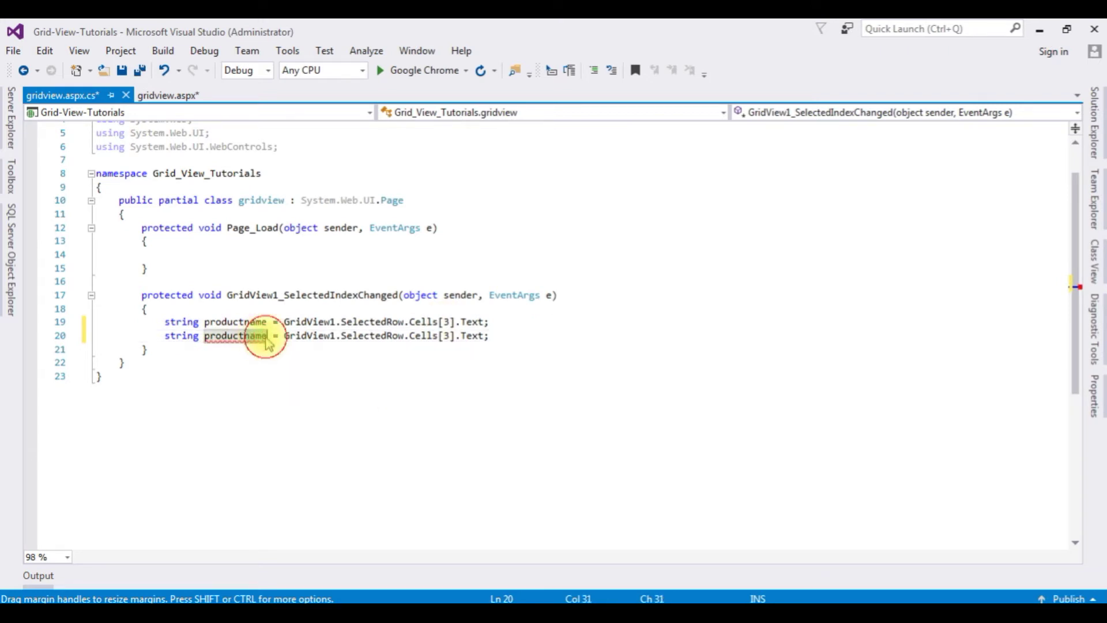
{"action": "key", "text": "Delete"}
{"action": "key", "text": "Delete"}
{"action": "key", "text": "Delete"}
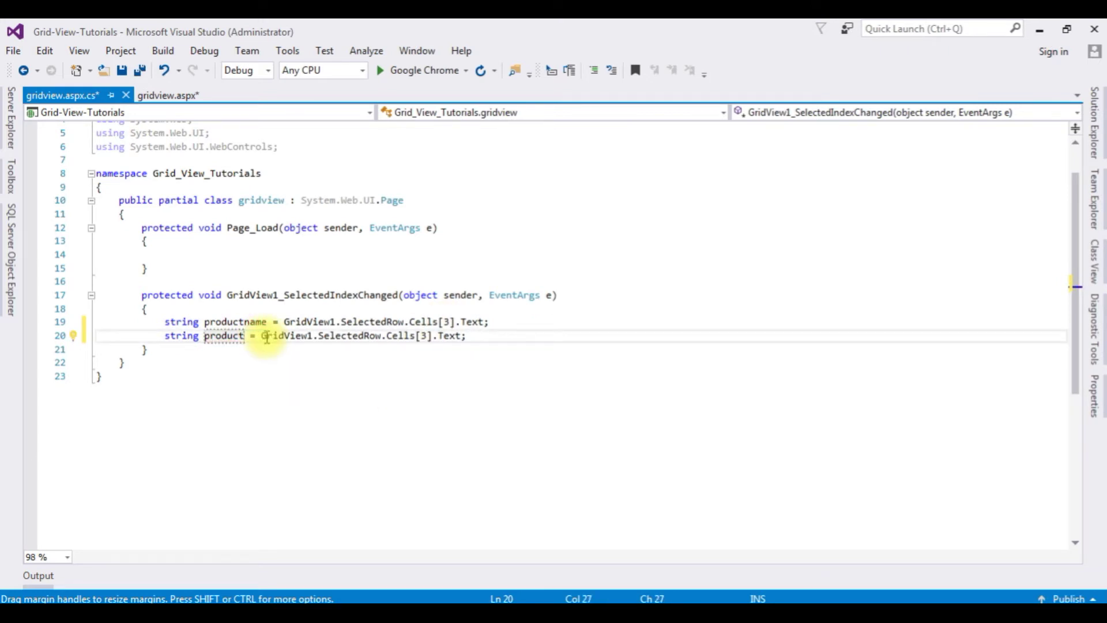
{"action": "type", "text": "Prod"}
{"action": "key", "text": "BackSpace"}
{"action": "key", "text": "BackSpace"}
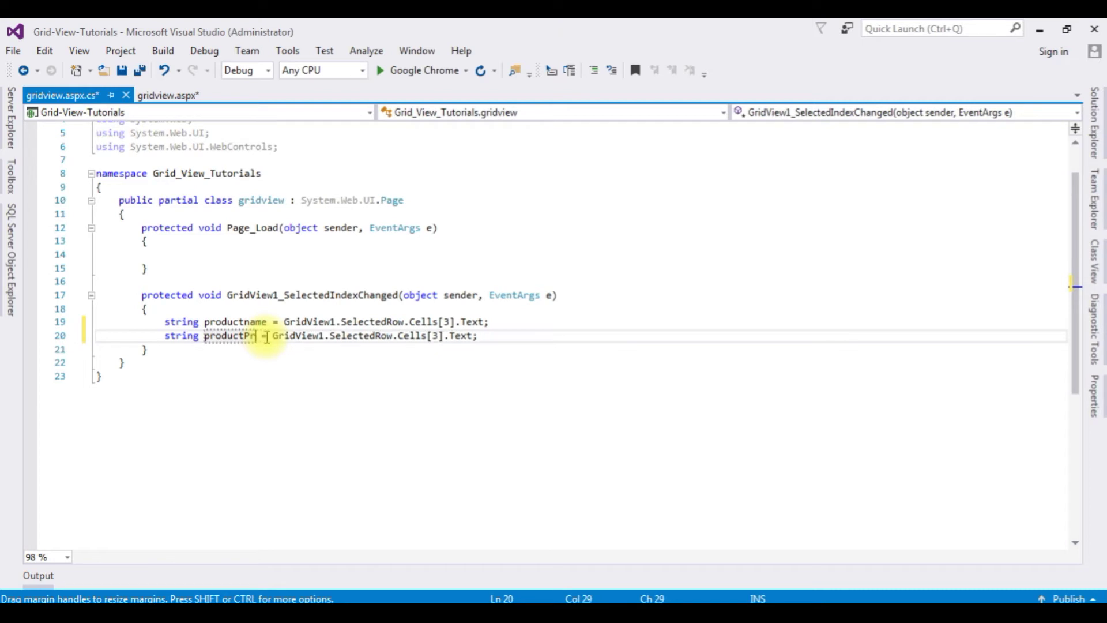
{"action": "type", "text": "ice"}
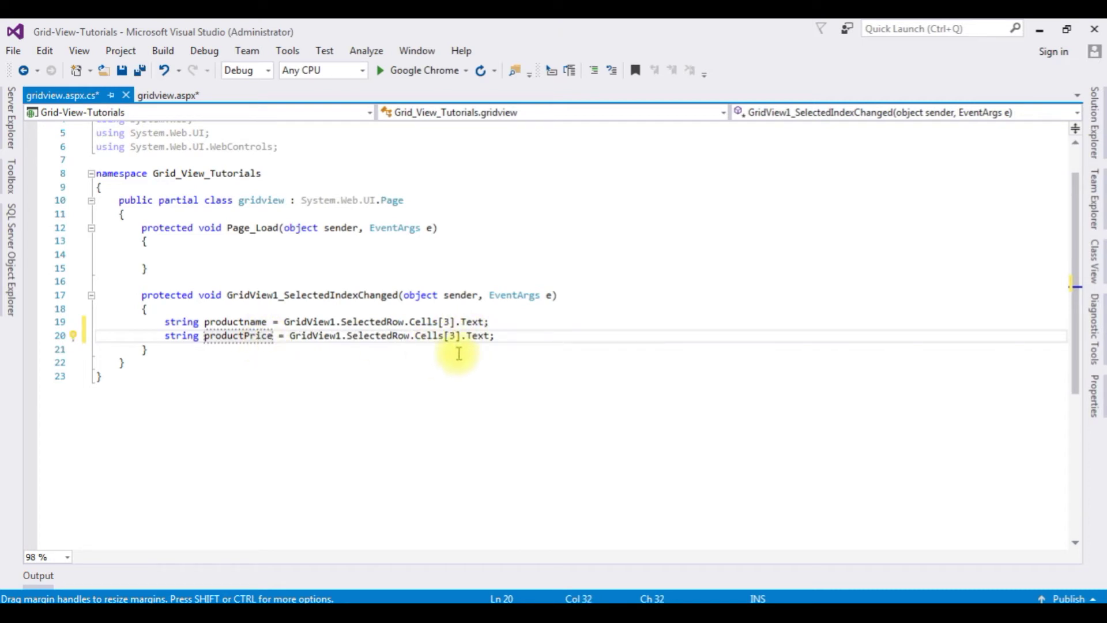
Step: Change the productPrice line's cell index from 3 to 5 and start a new line
{"action": "left_click", "coordinate": [157, 95]}
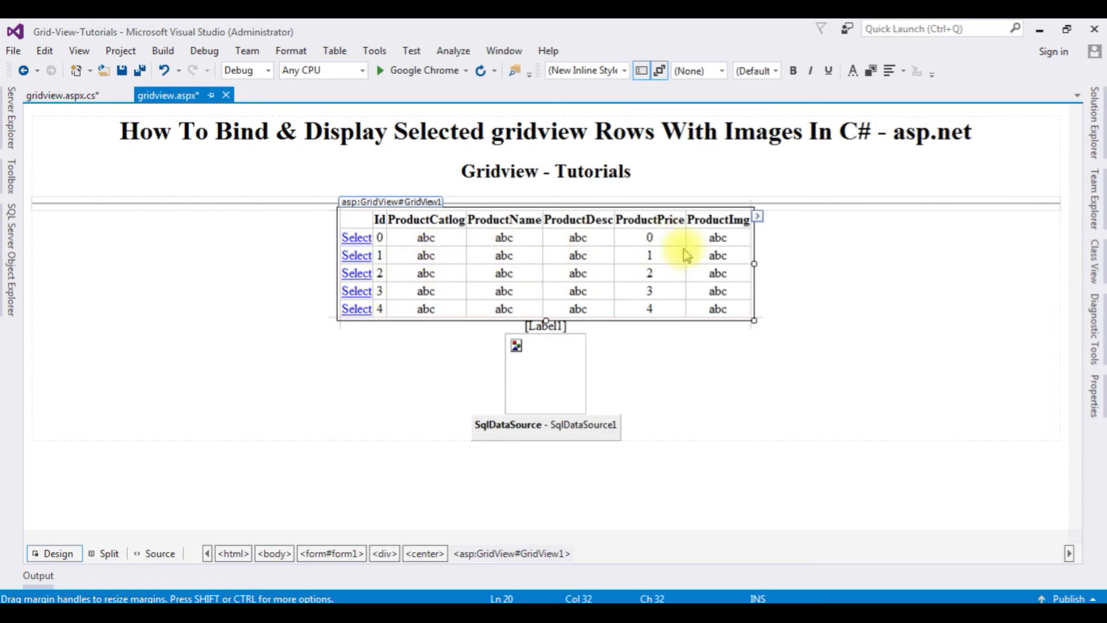
{"action": "left_click", "coordinate": [54, 95]}
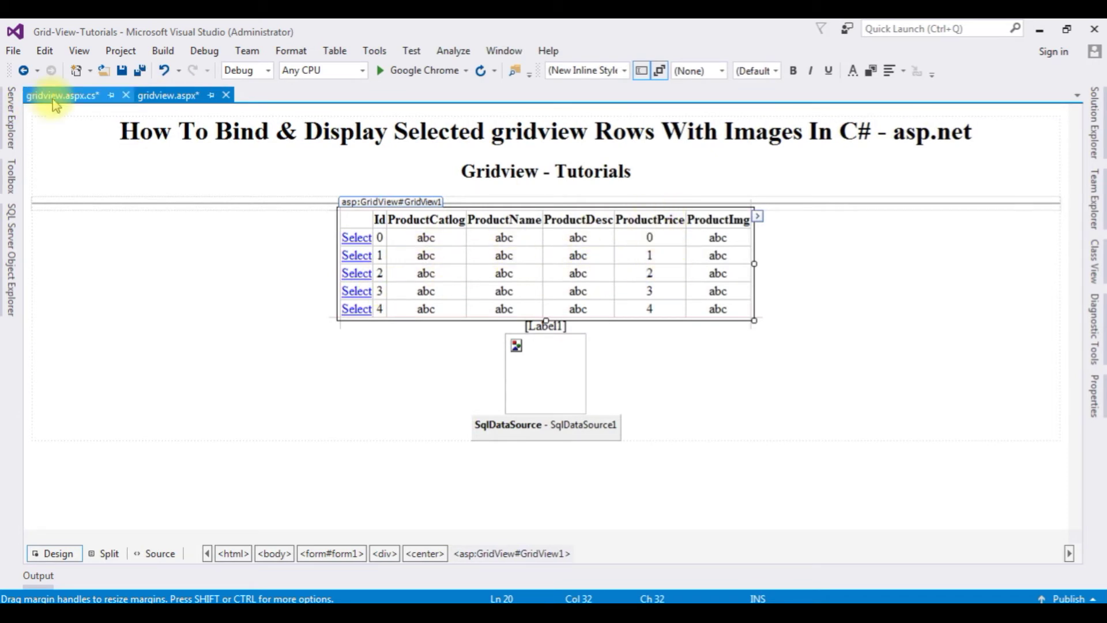
{"action": "left_click", "coordinate": [448, 336]}
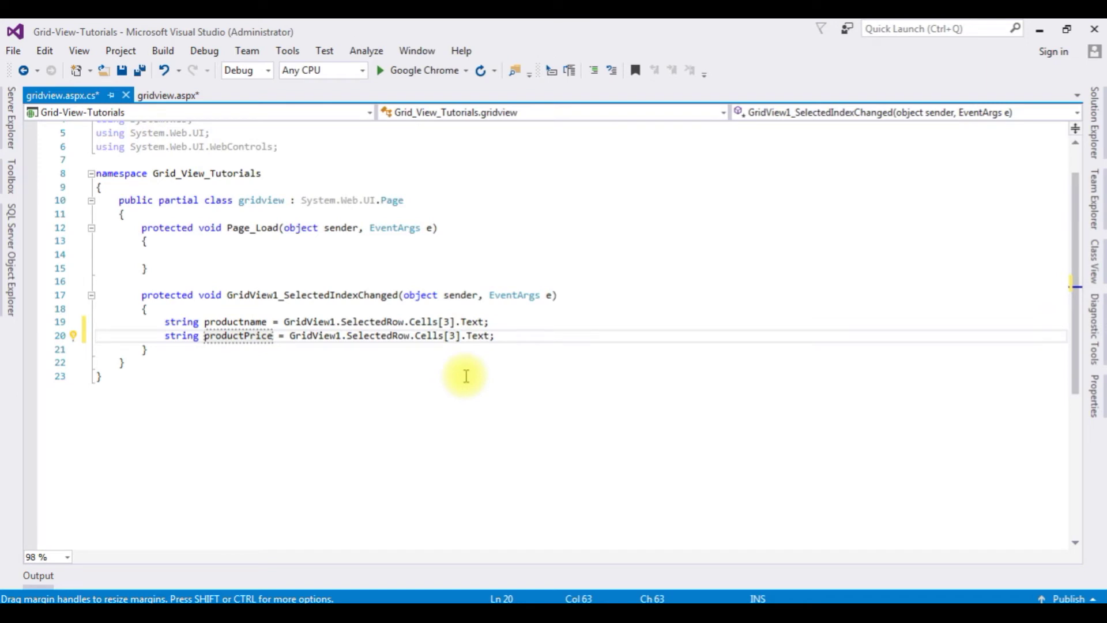
{"action": "key", "text": "Delete"}
{"action": "type", "text": "5"}
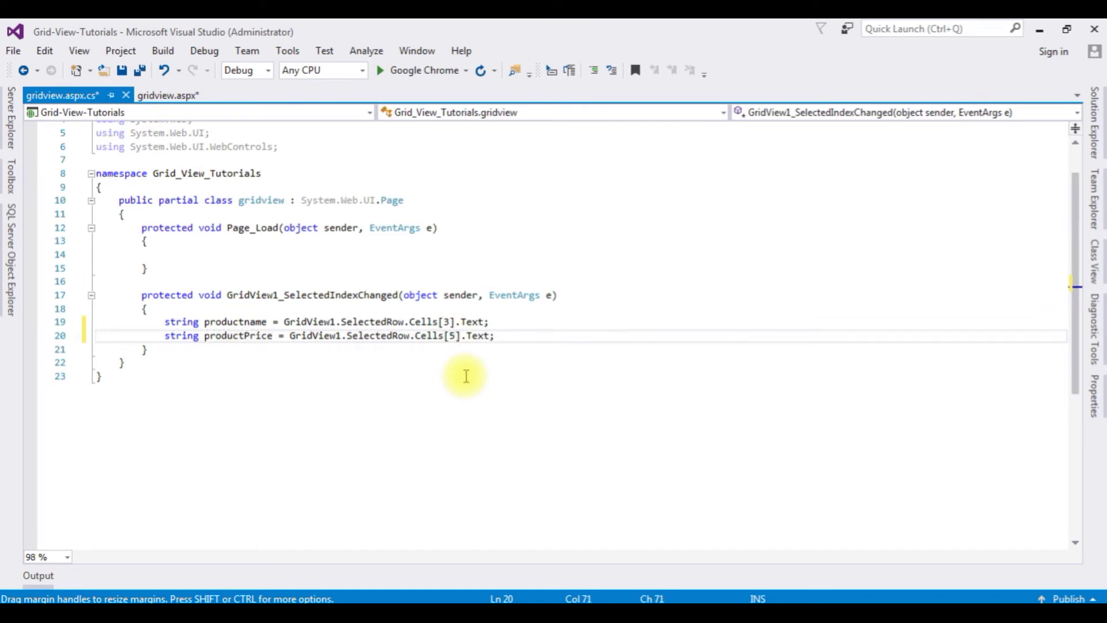
{"action": "key", "text": "Return"}
{"action": "key", "text": "Return"}
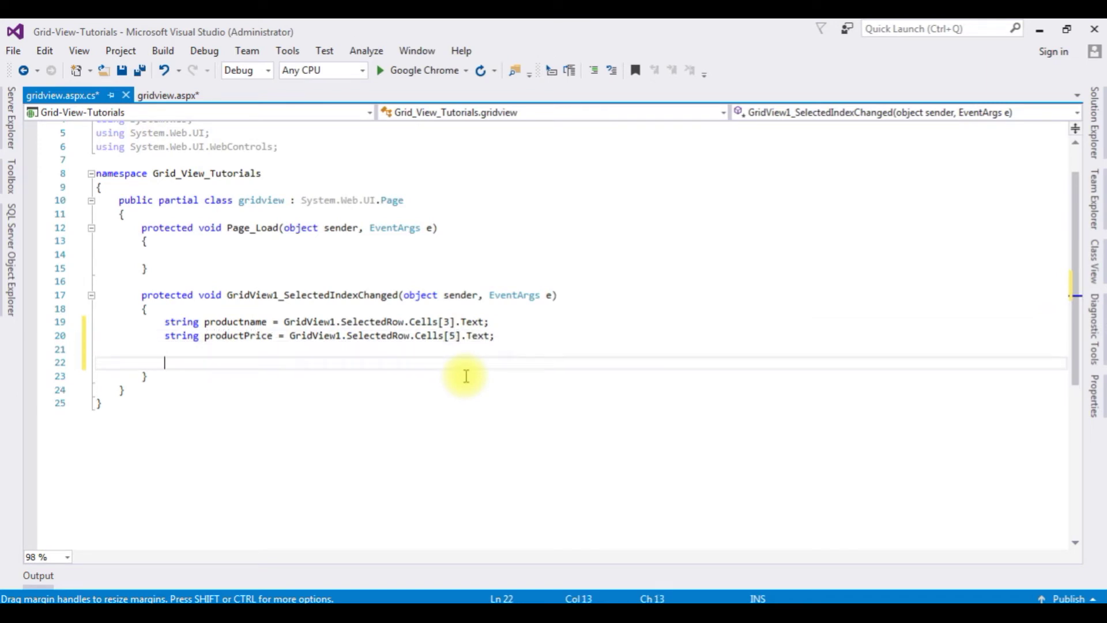
{"action": "type", "text": "string prod"}
{"action": "type", "text": "im"}
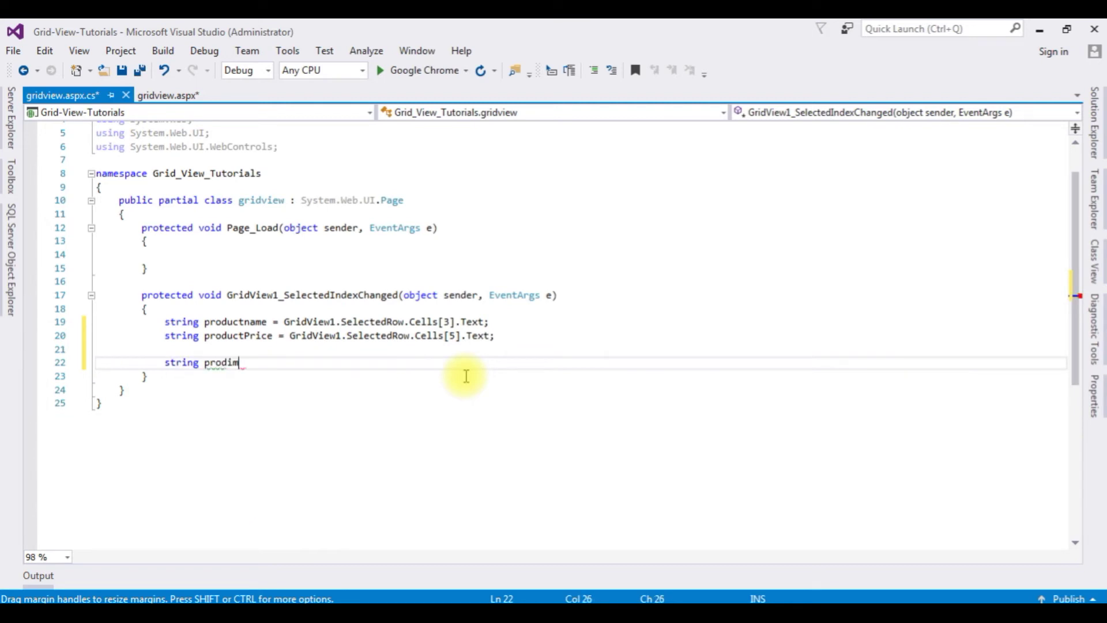
{"action": "type", "text": "g=gr"}
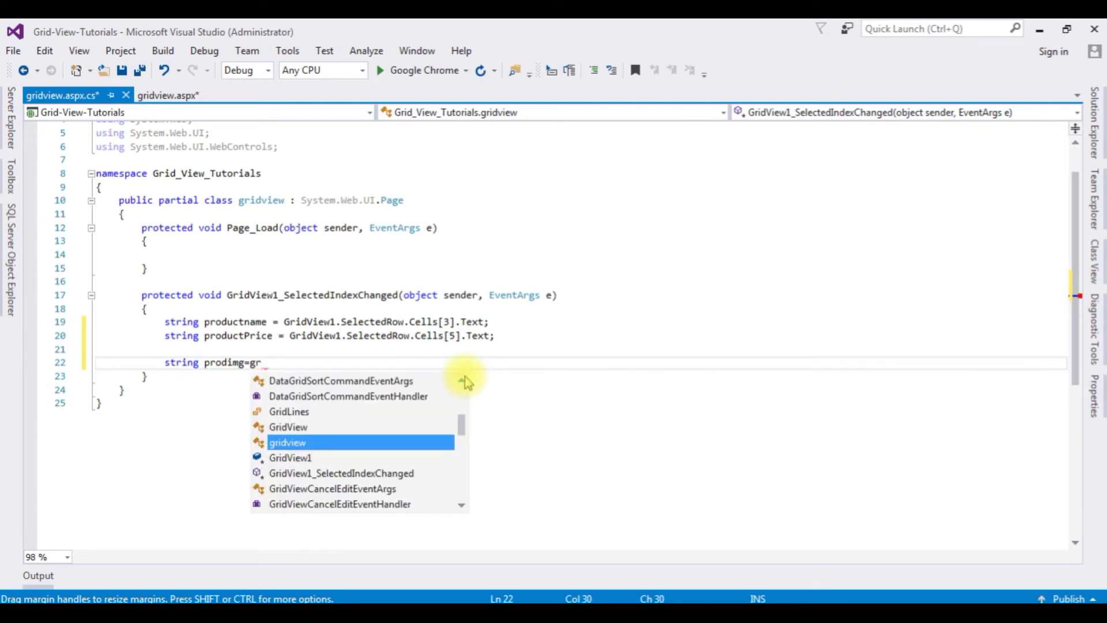
Step: Write string prodimg = GridView1.SelectedRow.Cells[6].Text; and start a new line
{"action": "key", "text": "Down"}
{"action": "key", "text": "Tab"}
{"action": "type", "text": ".se"}
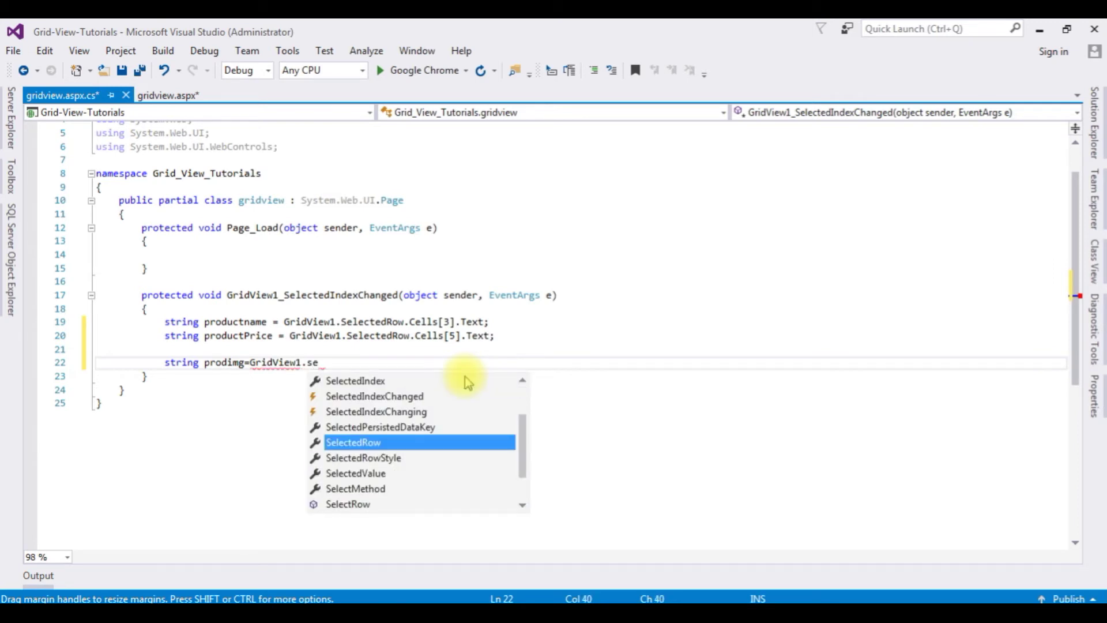
{"action": "key", "text": "Tab"}
{"action": "type", "text": ".r"}
{"action": "key", "text": "BackSpace"}
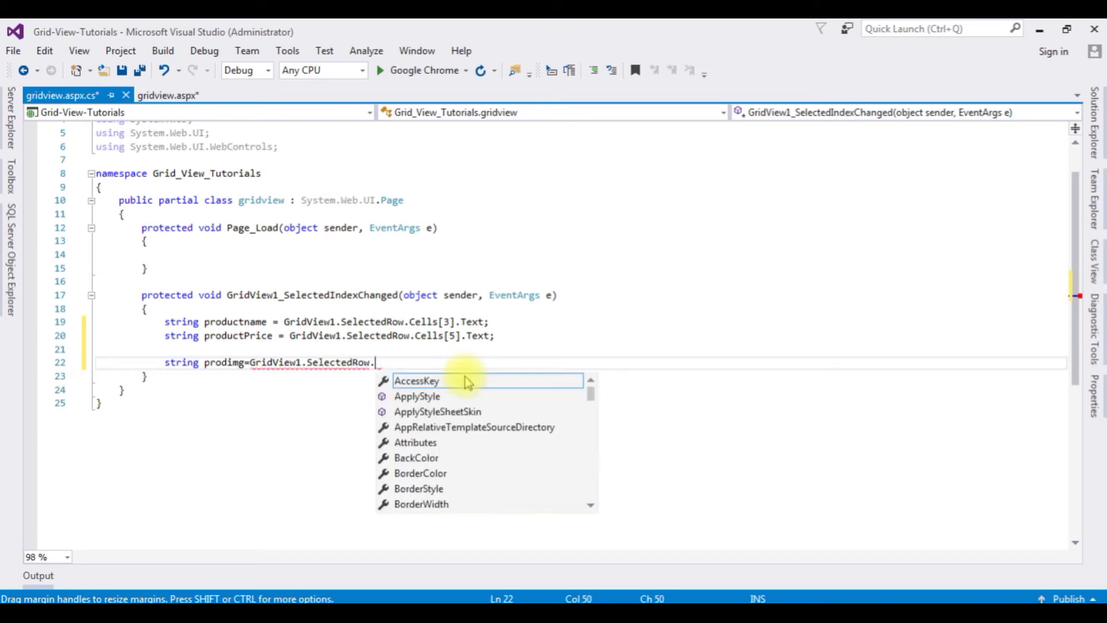
{"action": "type", "text": "c"}
{"action": "key", "text": "Tab"}
{"action": "type", "text": "[]"}
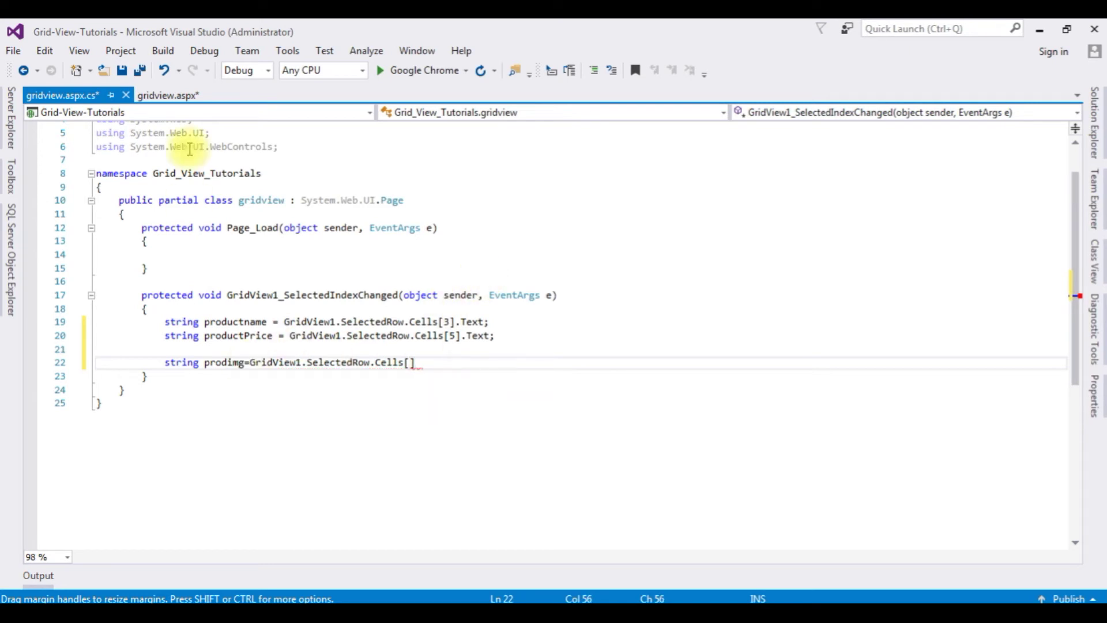
{"action": "left_click", "coordinate": [165, 94]}
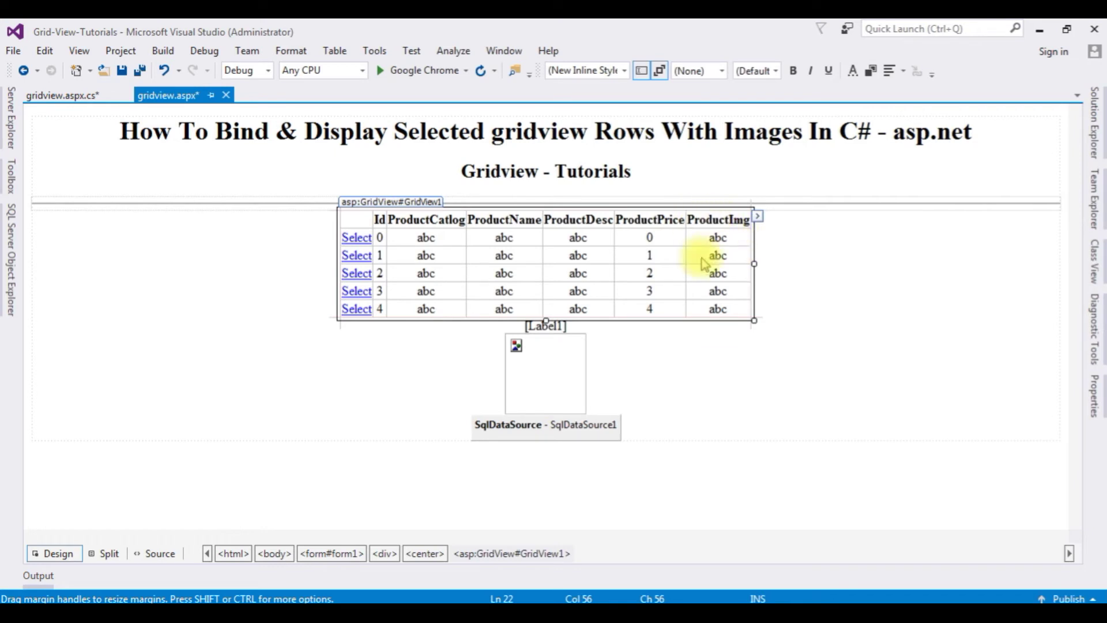
{"action": "left_click", "coordinate": [65, 95]}
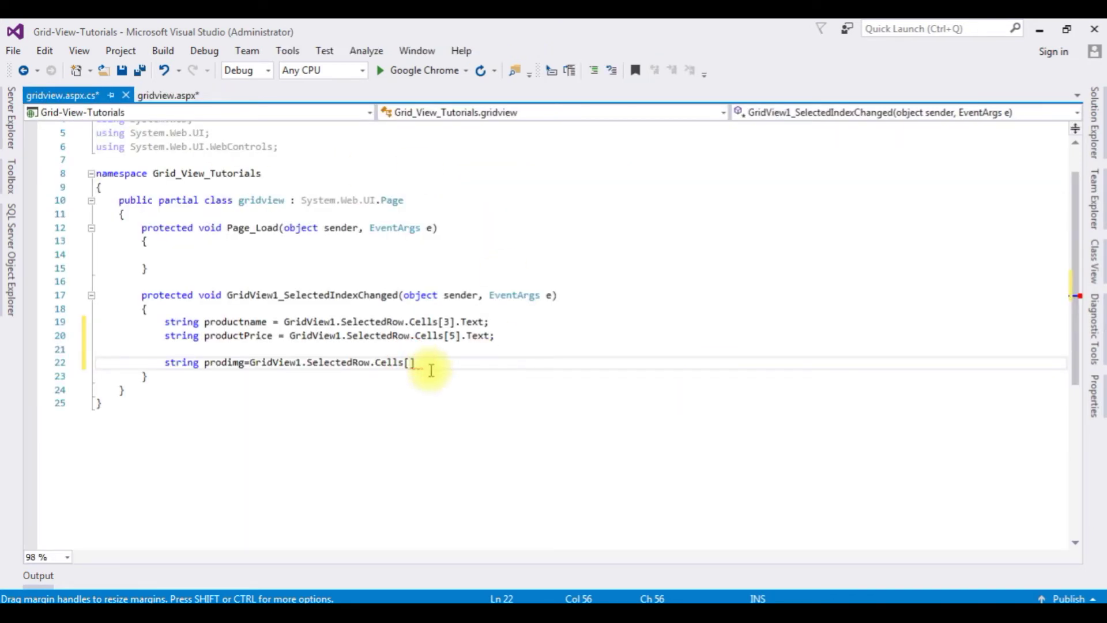
{"action": "type", "text": "6]"}
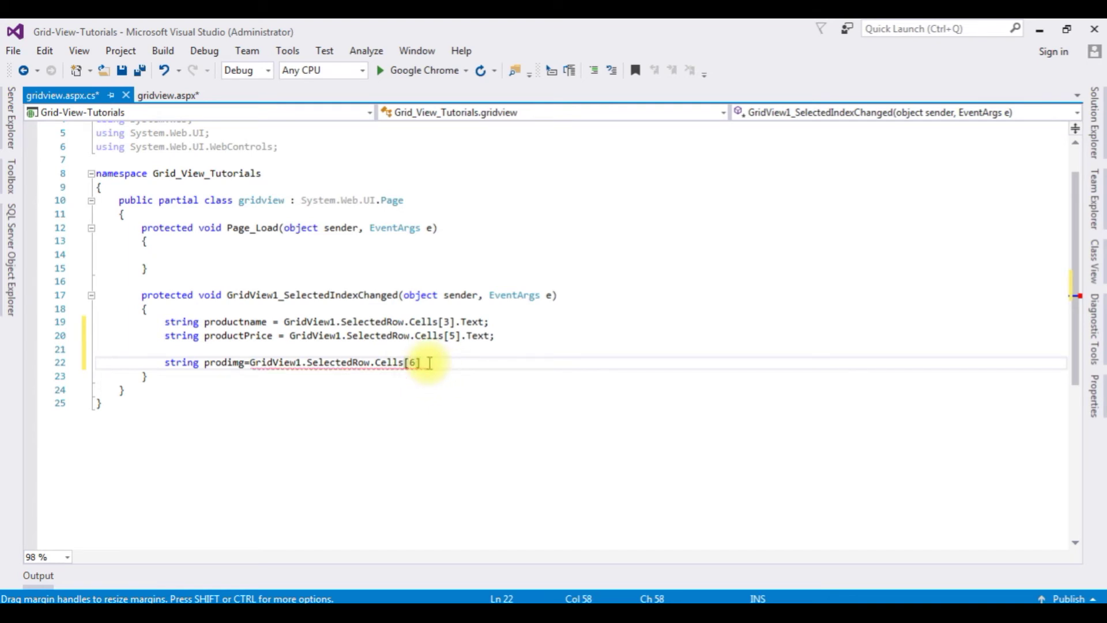
{"action": "type", "text": ".Tex"}
{"action": "key", "text": "Tab"}
{"action": "type", "text": ";"}
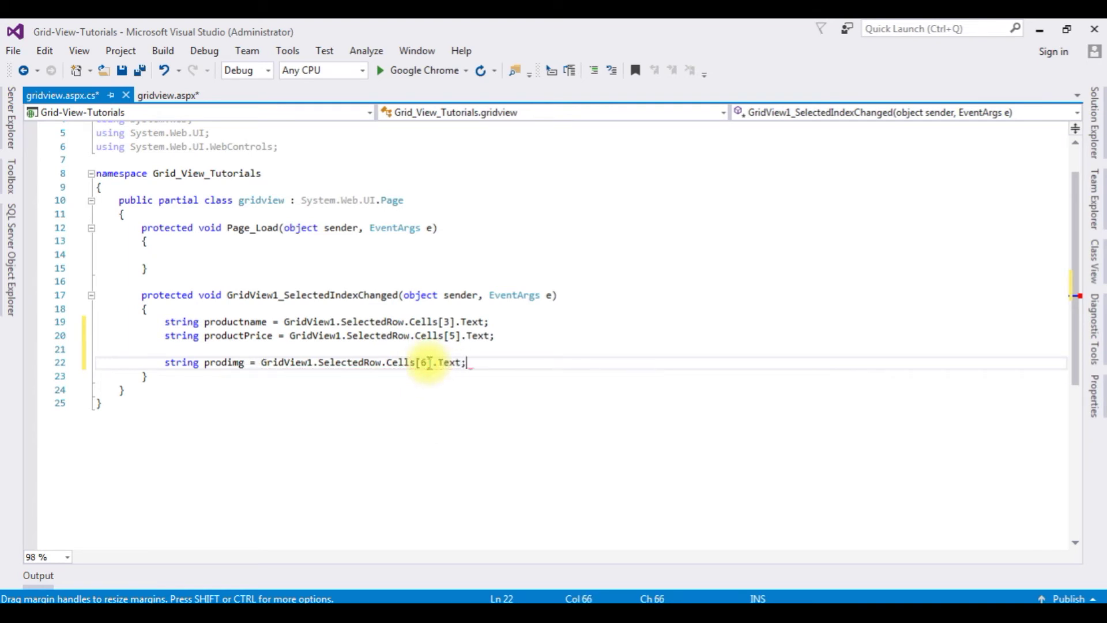
{"action": "key", "text": "Return"}
{"action": "key", "text": "Return"}
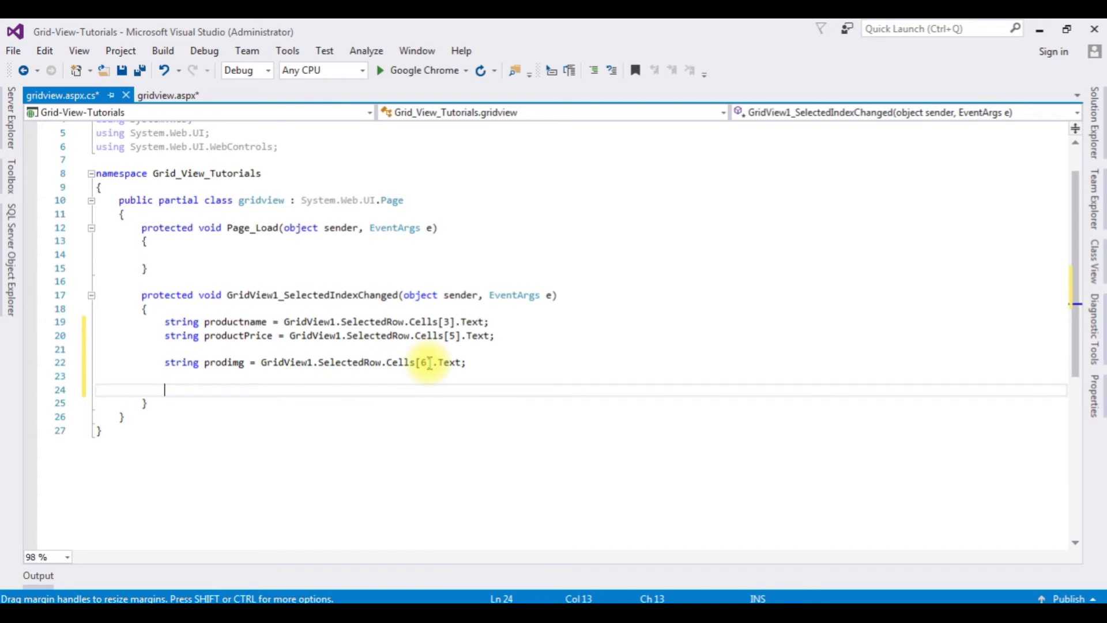
{"action": "type", "text": "la"}
Step: Write line 24 as Label1.Text = "Product Name : <br/>" + productname + "Product Price :" + productPrice
{"action": "key", "text": "Down"}
{"action": "key", "text": "Tab"}
{"action": "type", "text": ".tex"}
{"action": "key", "text": "Tab"}
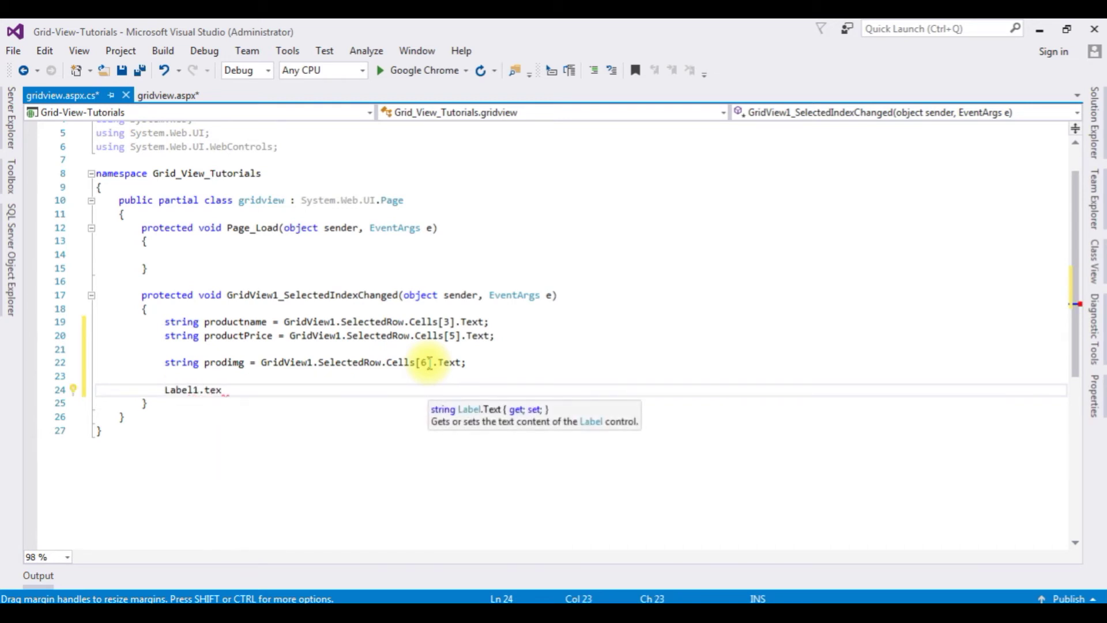
{"action": "type", "text": "="}
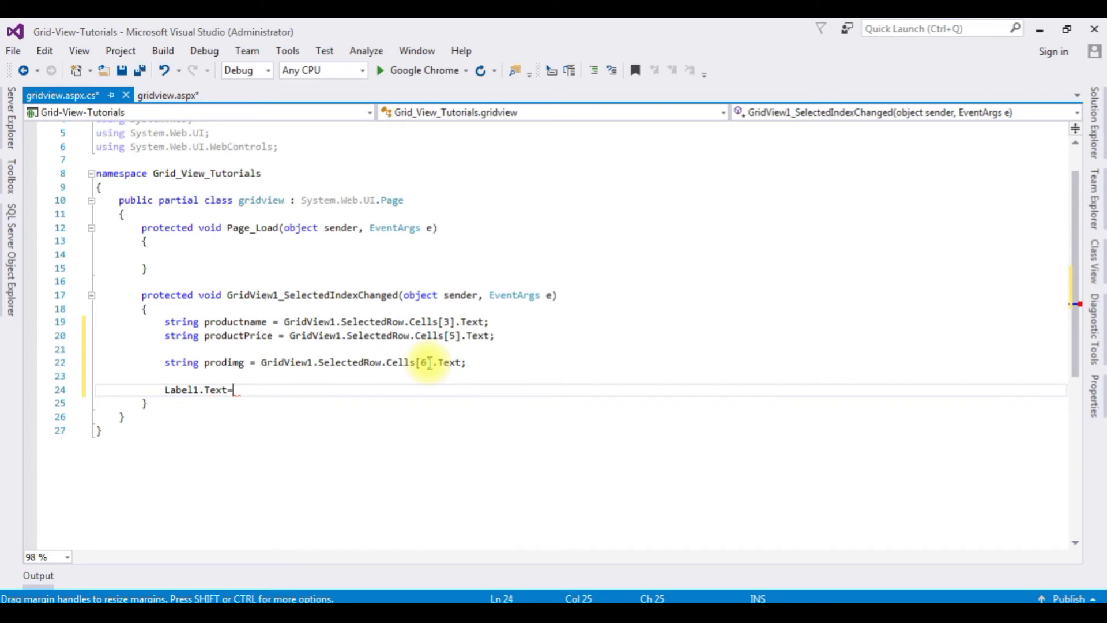
{"action": "type", "text": "\"\""}
{"action": "type", "text": "roduc"}
{"action": "type", "text": ": <"}
{"action": "type", "text": "br/"}
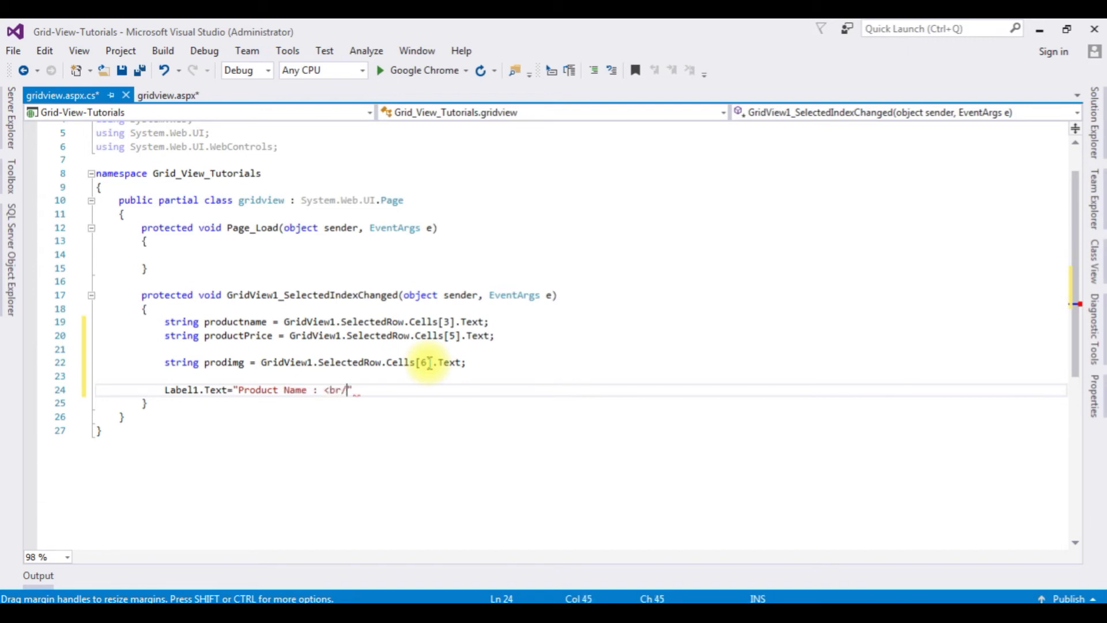
{"action": "type", "text": "++"}
{"action": "left_click", "coordinate": [206, 322]}
{"action": "double_click", "coordinate": [262, 323]}
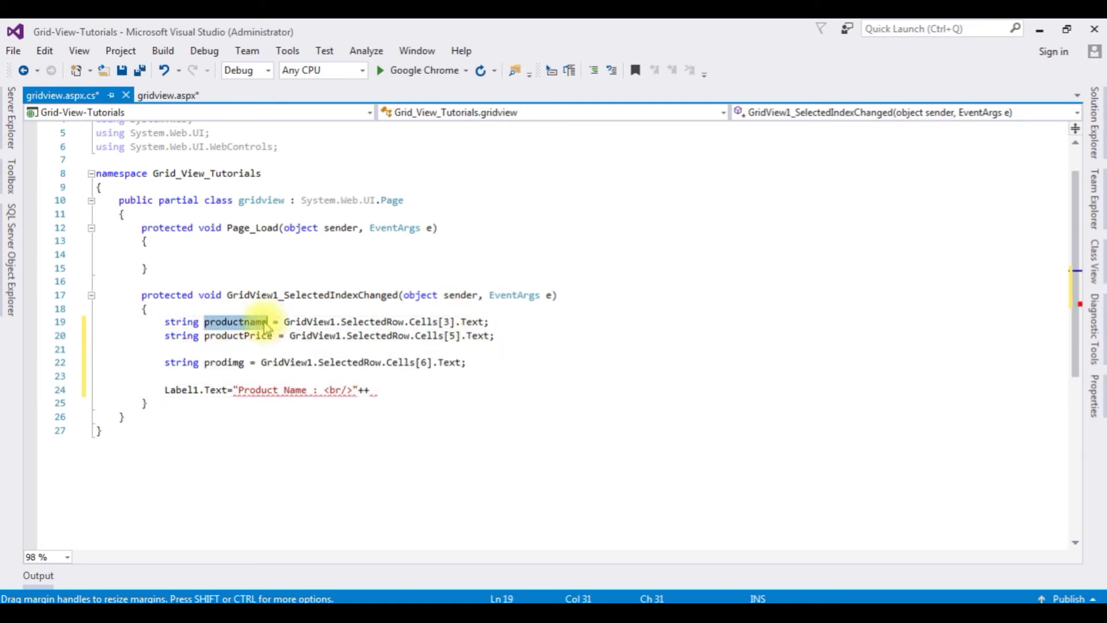
{"action": "left_click", "coordinate": [363, 389]}
{"action": "type", "text": "productname"}
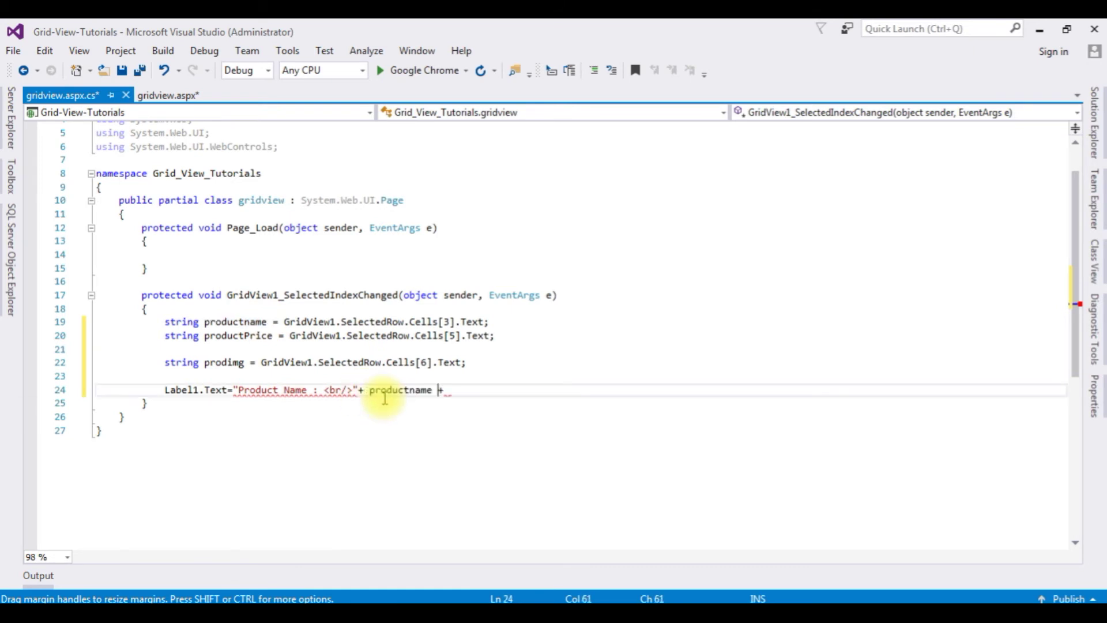
{"action": "left_click", "coordinate": [446, 390]}
{"action": "type", "text": "\""}
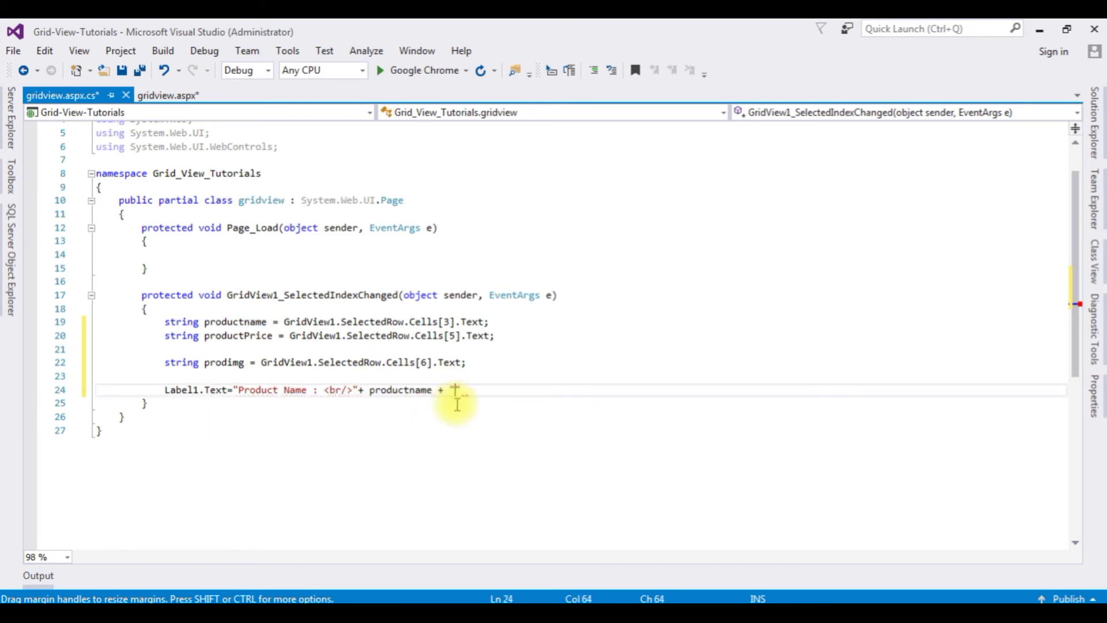
{"action": "type", "text": "Produ"}
{"action": "type", "text": "ct Price :"}
{"action": "type", "text": "\"+"}
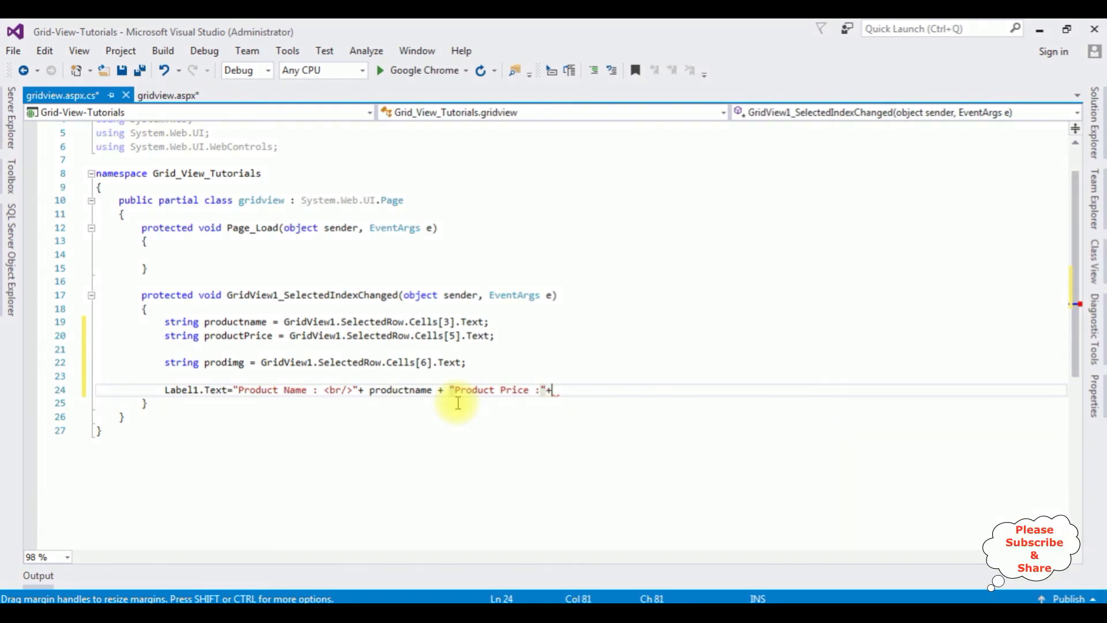
{"action": "double_click", "coordinate": [226, 336]}
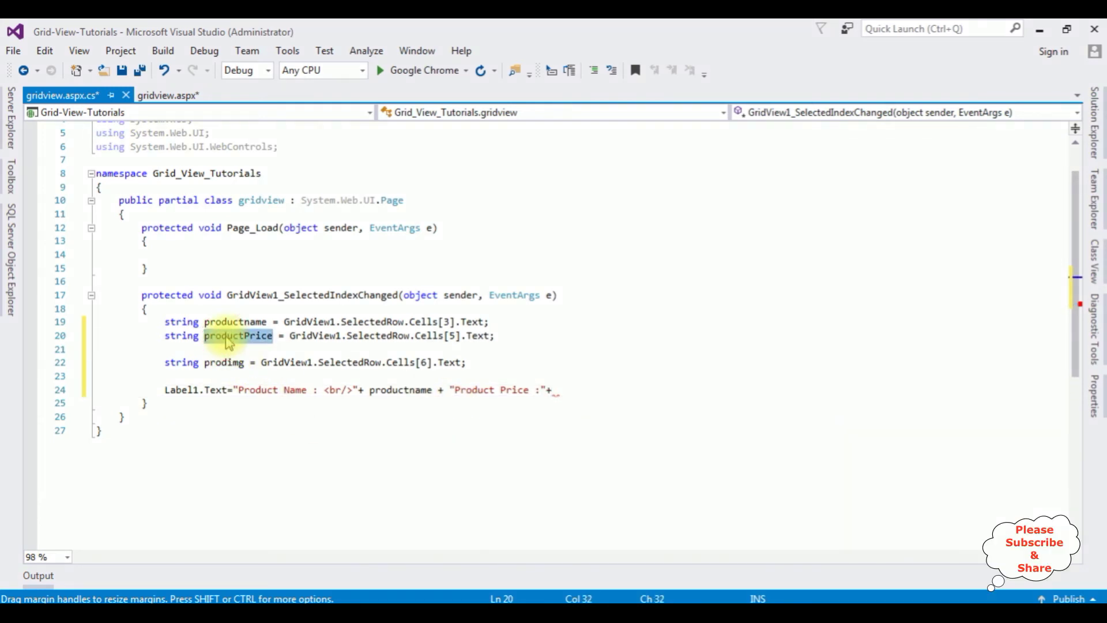
{"action": "key", "text": "ctrl+c"}
{"action": "left_click", "coordinate": [554, 392]}
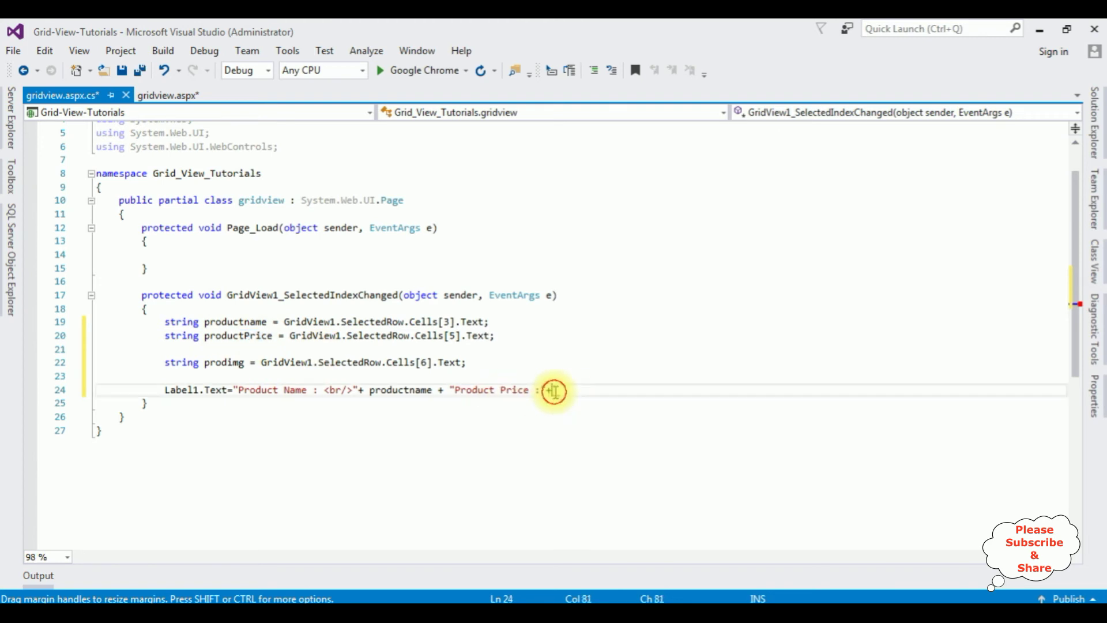
{"action": "key", "text": "ctrl+v"}
{"action": "type", "text": ";"}
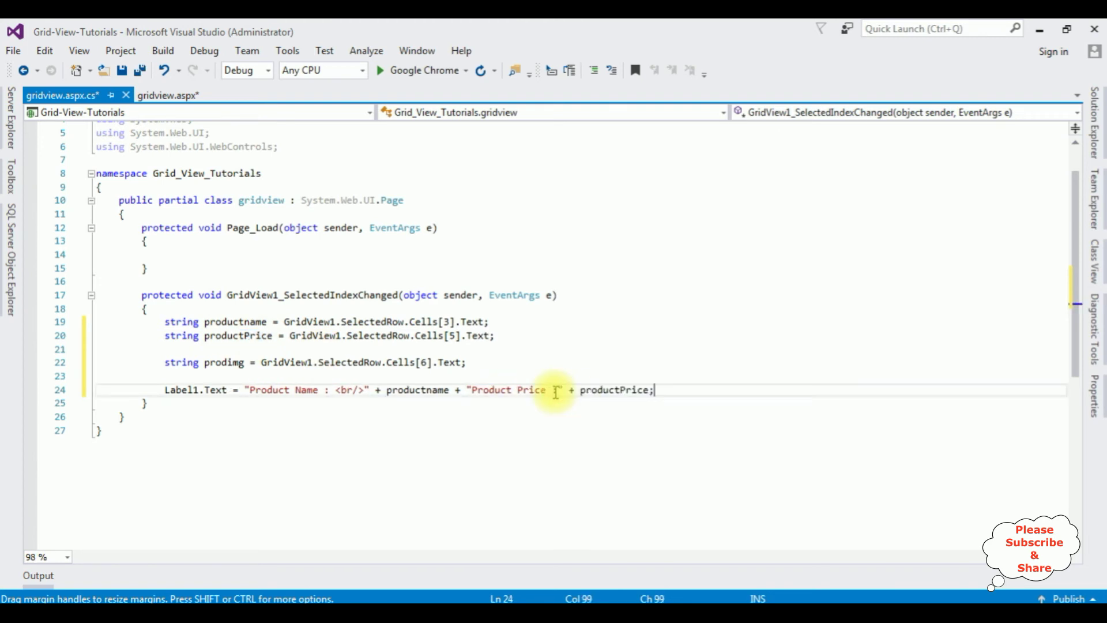
{"action": "key", "text": "Return"}
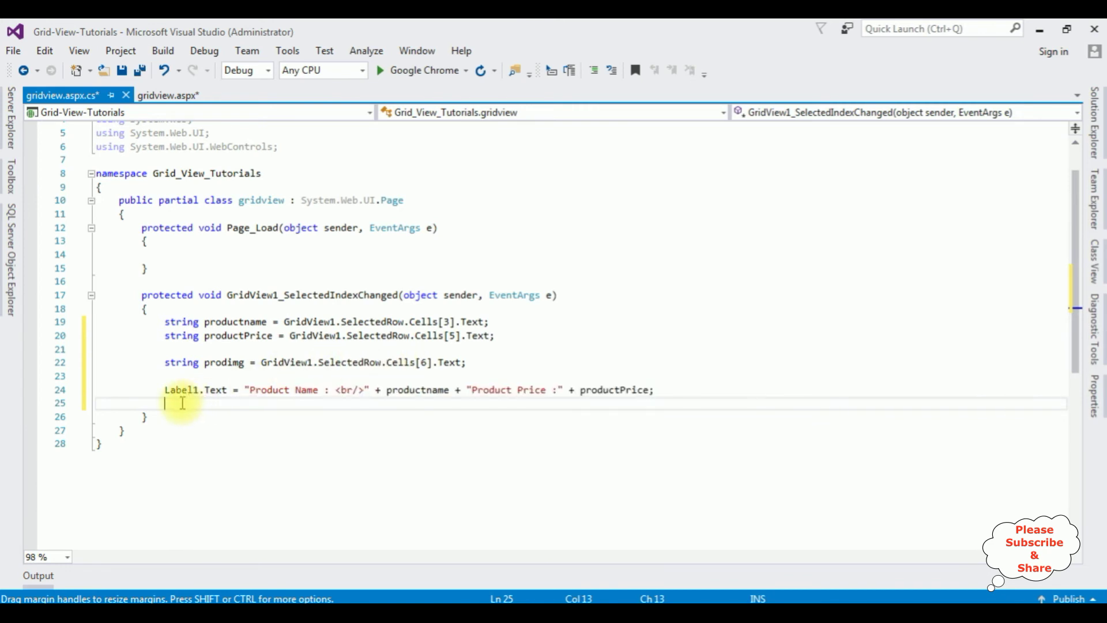
{"action": "type", "text": "im"}
Step: Write line 25 as Image1.ImageUrl = prodimg, pasting the copied prodimg variable name
{"action": "key", "text": "Down"}
{"action": "key", "text": "Tab"}
{"action": "type", "text": ".Im"}
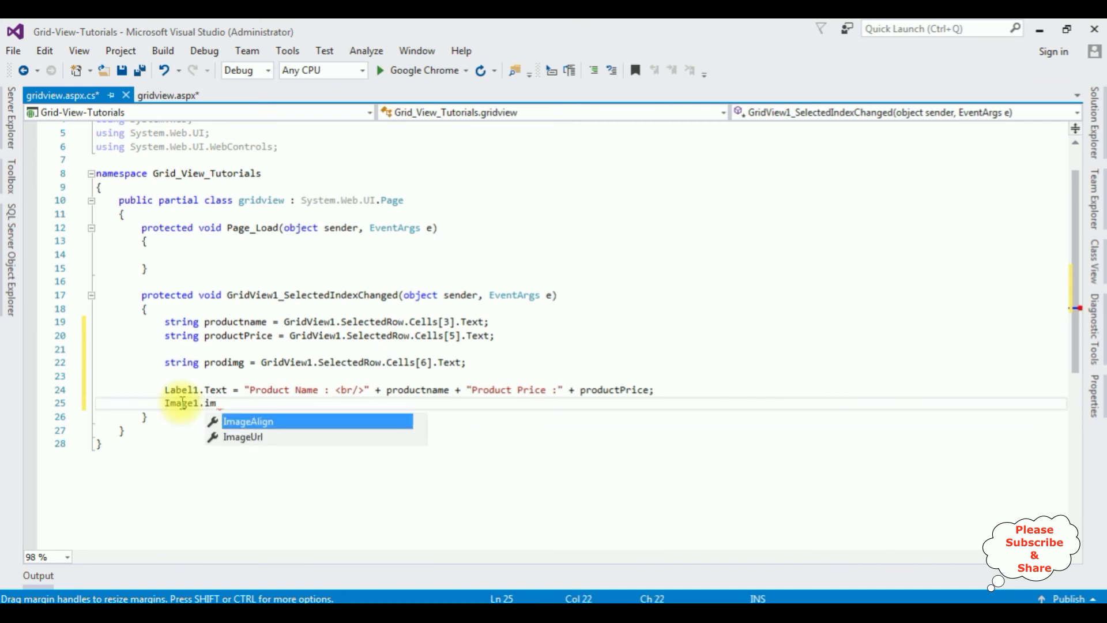
{"action": "key", "text": "Down"}
{"action": "key", "text": "Tab"}
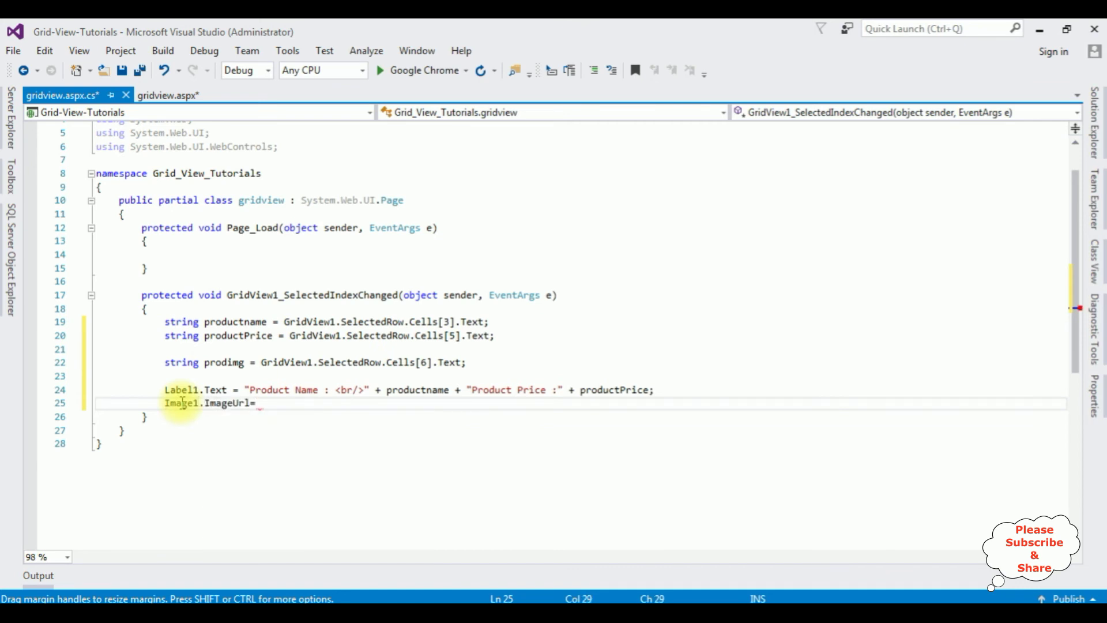
{"action": "double_click", "coordinate": [222, 363]}
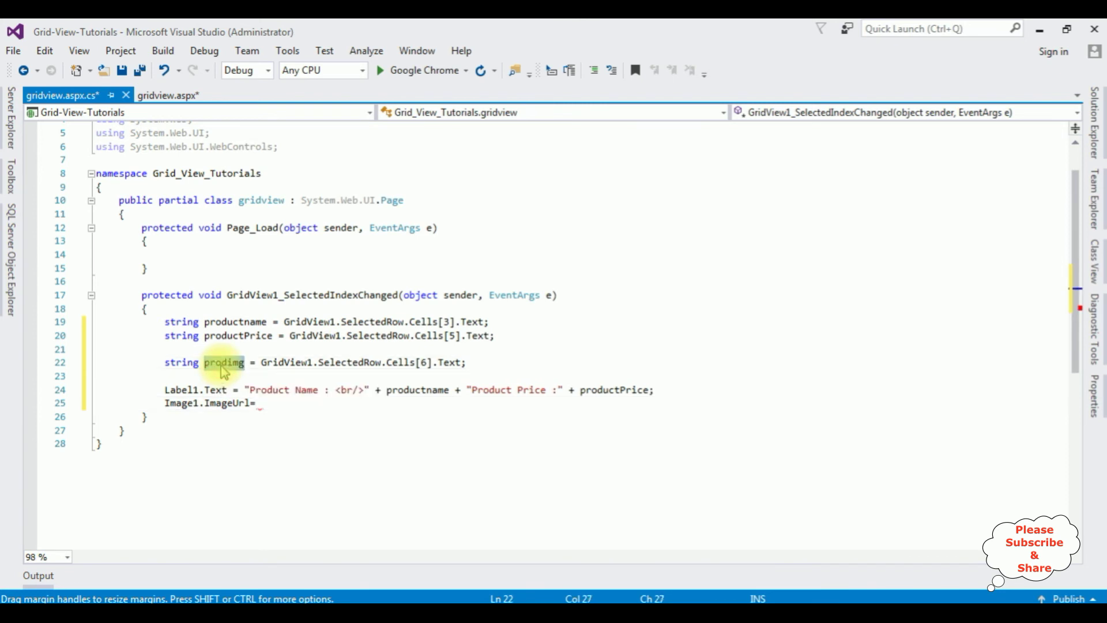
{"action": "key", "text": "ctrl+c"}
{"action": "left_click", "coordinate": [261, 403]}
{"action": "key", "text": "ctrl+v"}
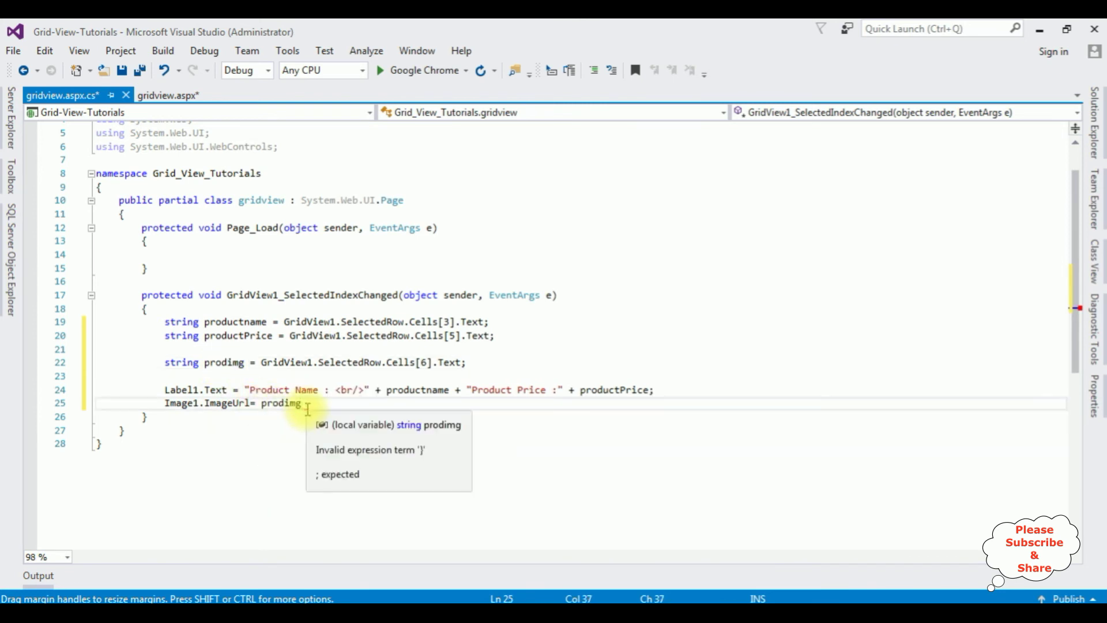
{"action": "type", "text": ";"}
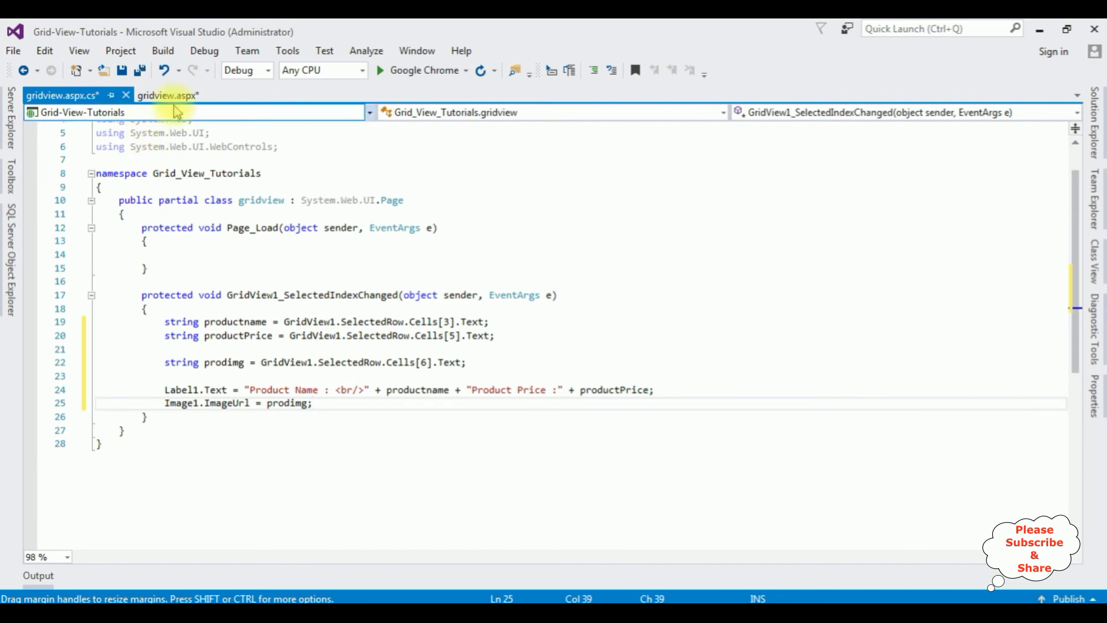
Step: Run the page in Chrome, select the Sony row to show its details, then stop debugging
{"action": "left_click", "coordinate": [417, 70]}
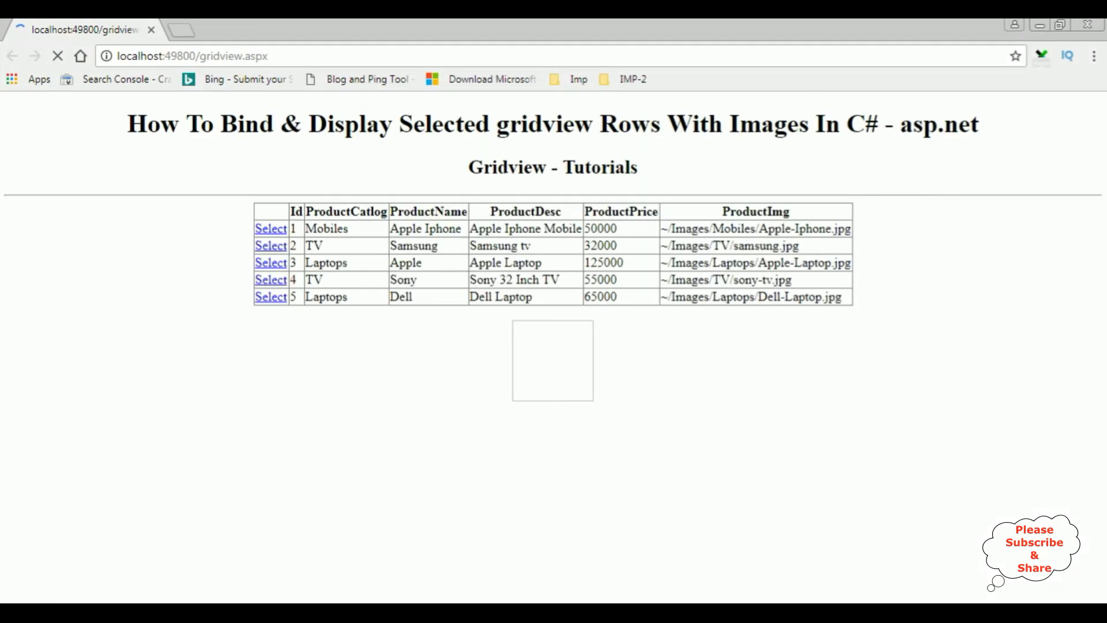
{"action": "left_click", "coordinate": [271, 280]}
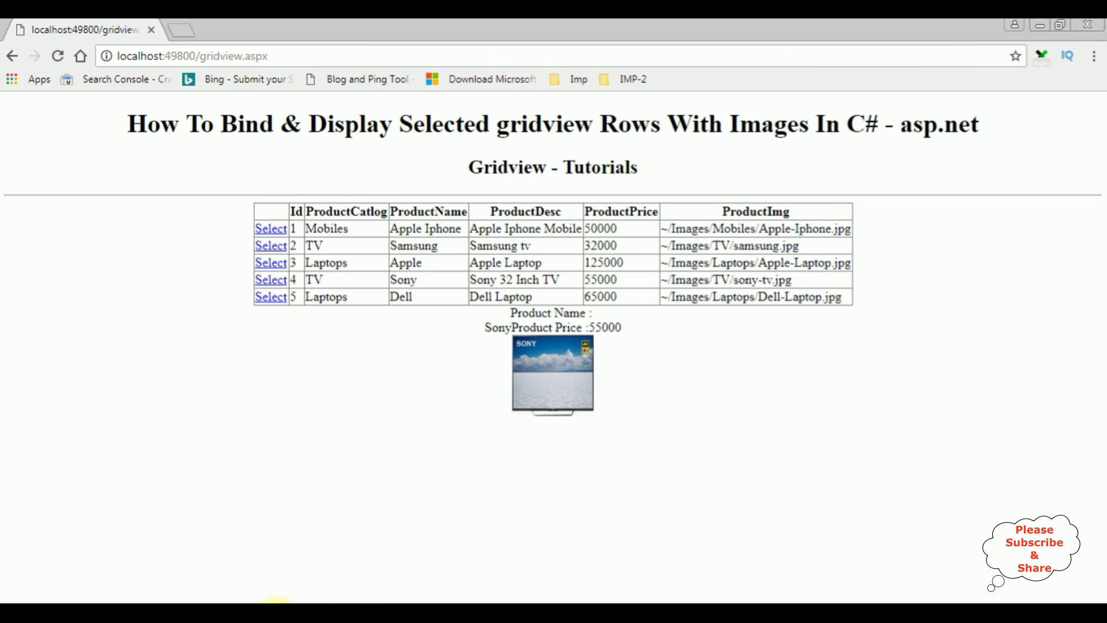
{"action": "left_click", "coordinate": [278, 599]}
{"action": "left_click", "coordinate": [540, 70]}
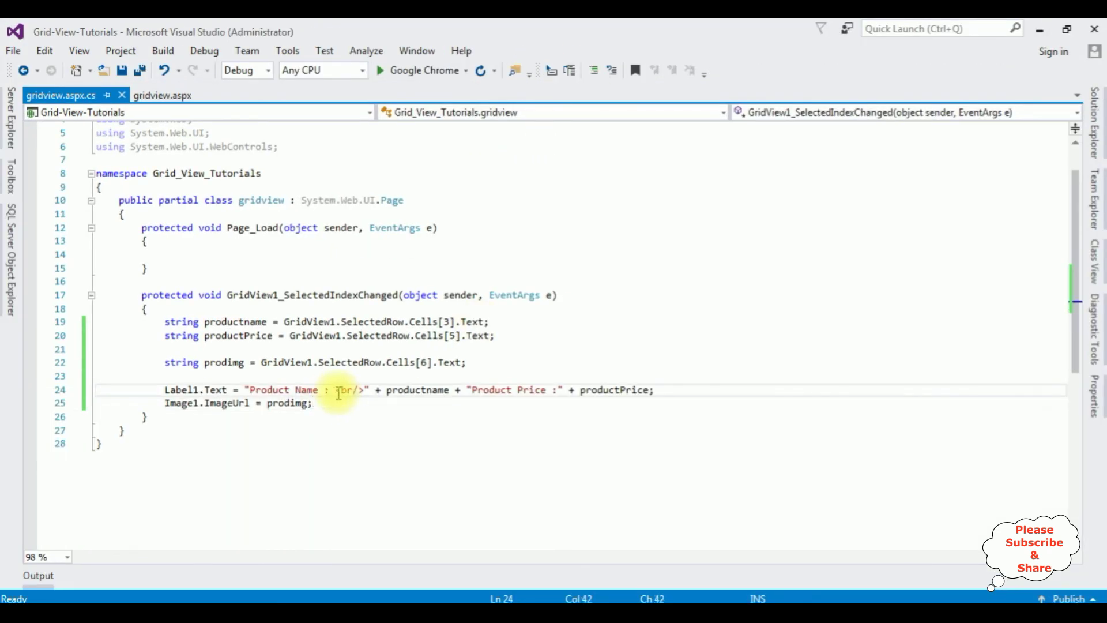
Step: Move the <br/> from after 'Product Name :' to before 'Product Price :', then refresh the browser
{"action": "left_click_drag", "start_coordinate": [337, 390], "coordinate": [364, 394]}
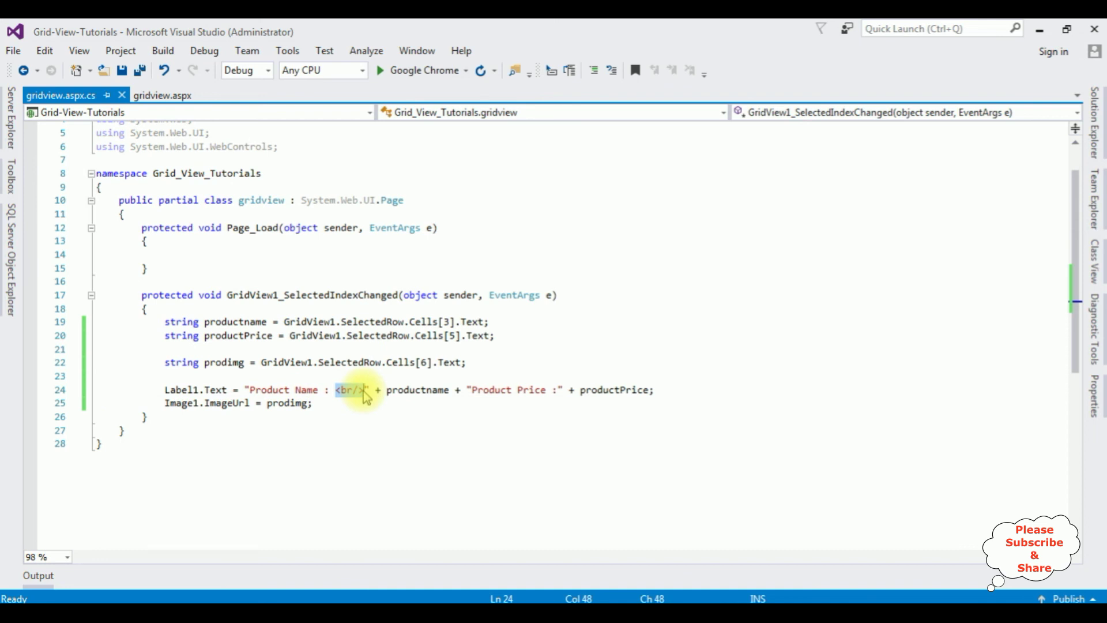
{"action": "key", "text": "BackSpace"}
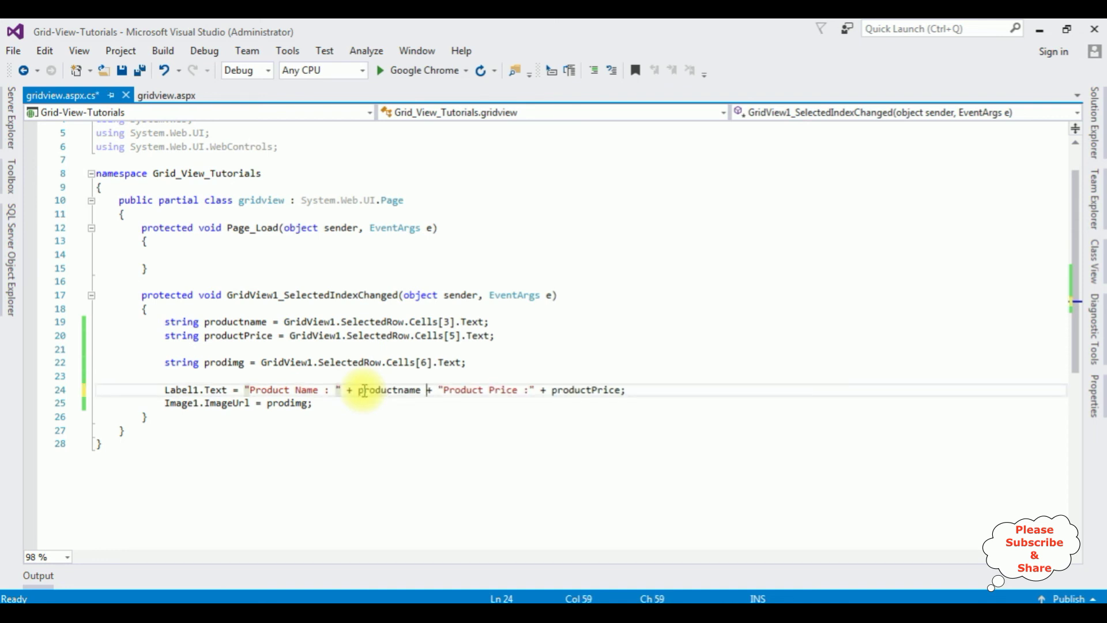
{"action": "type", "text": "<br/>"}
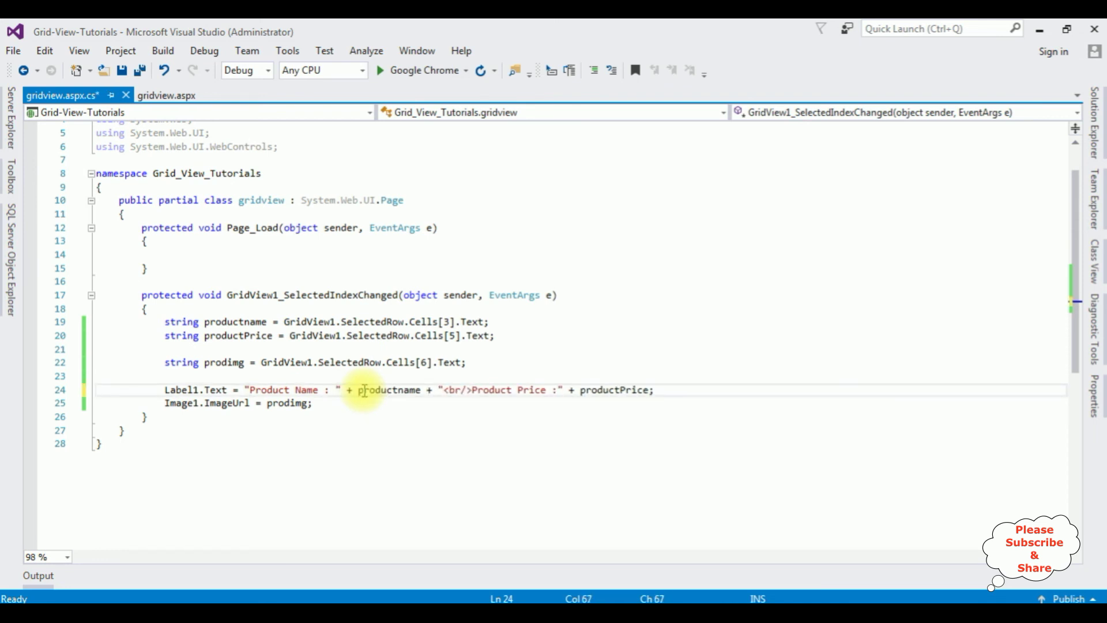
{"action": "left_click", "coordinate": [480, 70]}
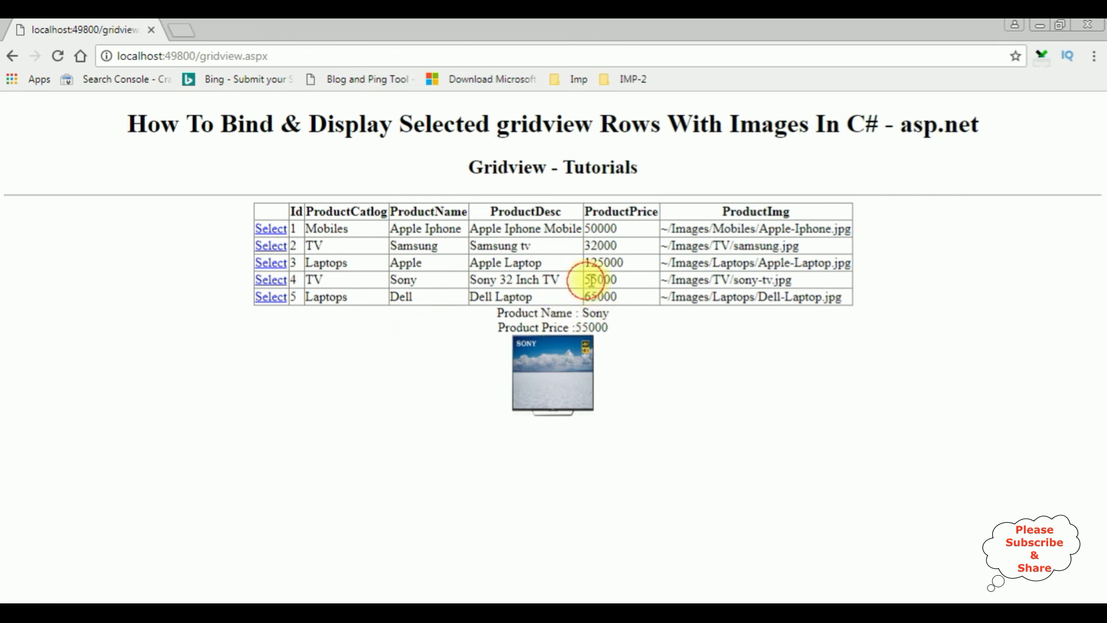
Step: Highlight Sony's 55000 price, then select the Apple Iphone and Dell rows to view their details
{"action": "double_click", "coordinate": [593, 279]}
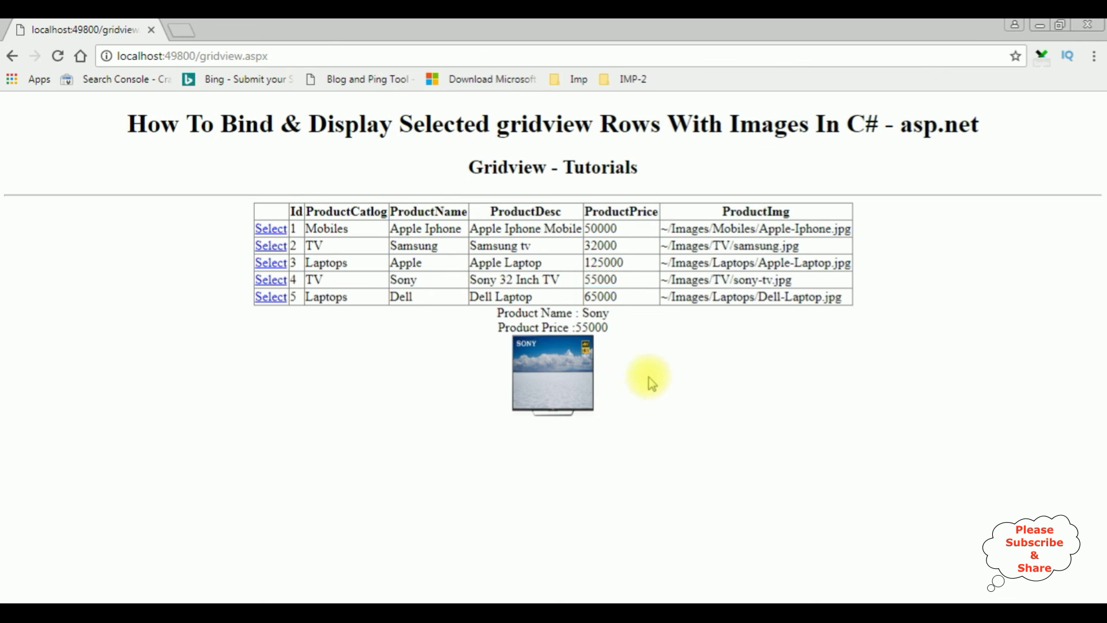
{"action": "left_click", "coordinate": [270, 229]}
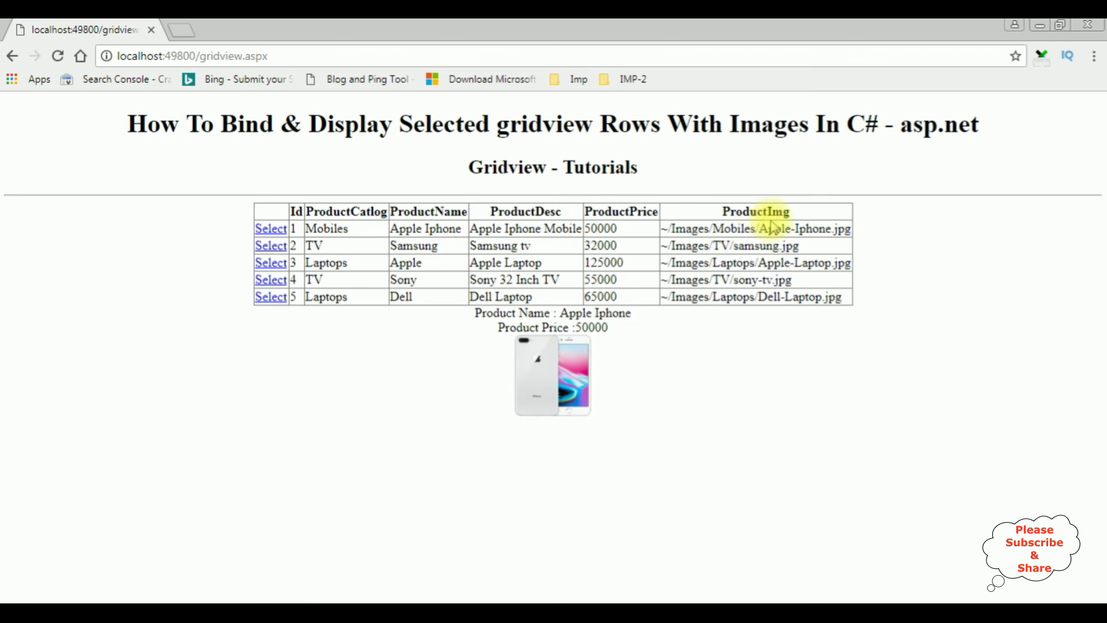
{"action": "left_click", "coordinate": [270, 296]}
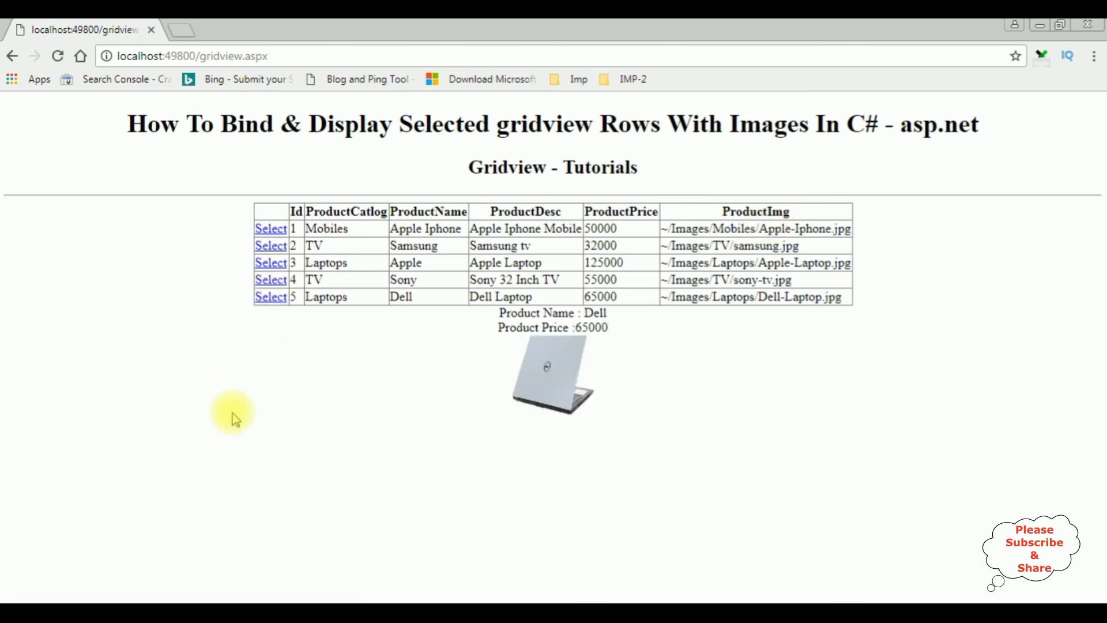